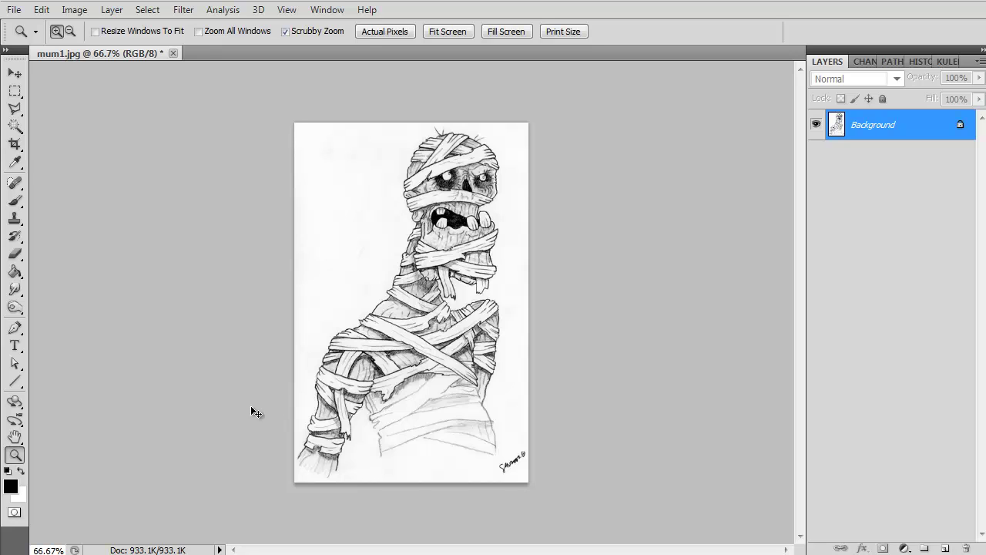
# Invert the colours of the mummy drawing and invert them back
pyautogui.hotkey('ctrl', 'i')
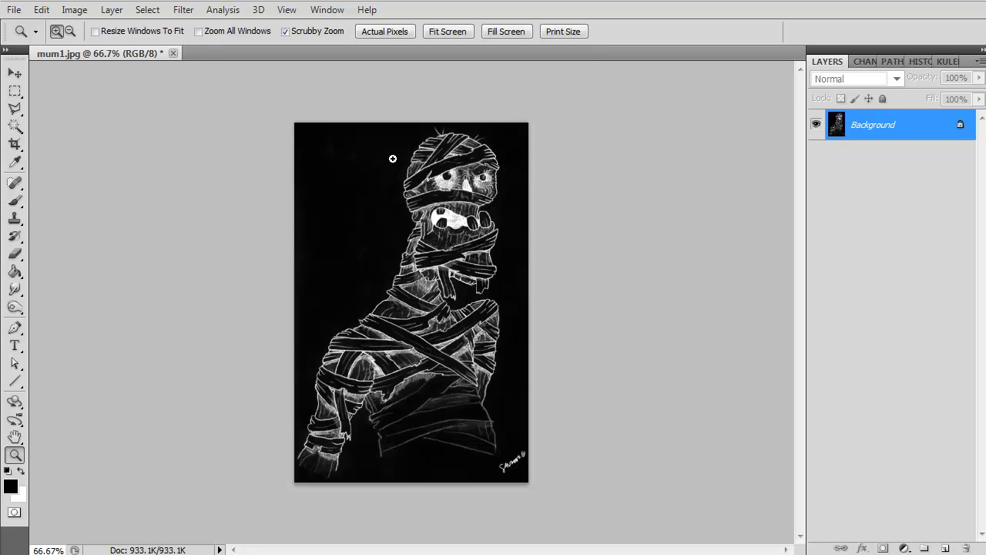
pyautogui.hotkey('ctrl', 'i')
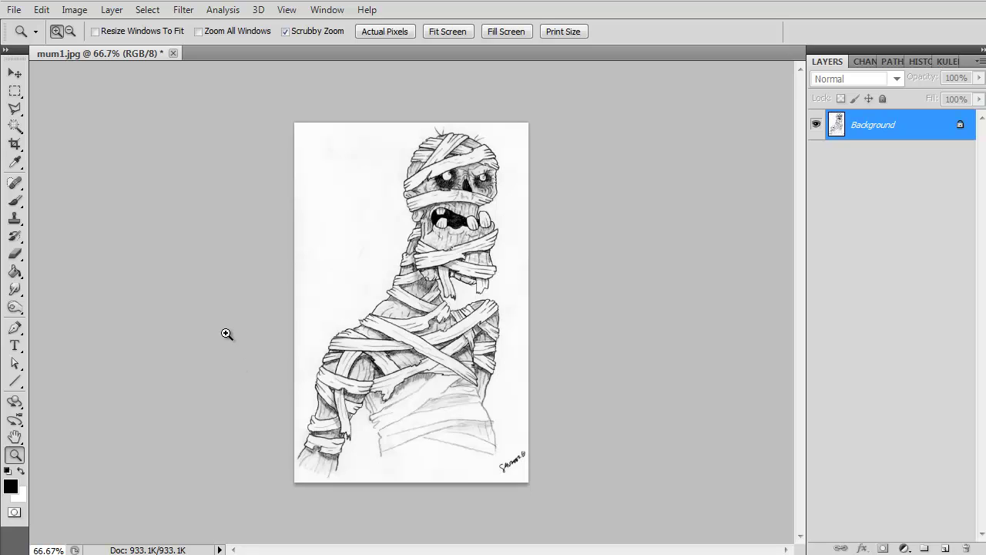
# View the drawing in full-screen mode on a black background with panels hidden, and return to the standard view
pyautogui.press('Tab')
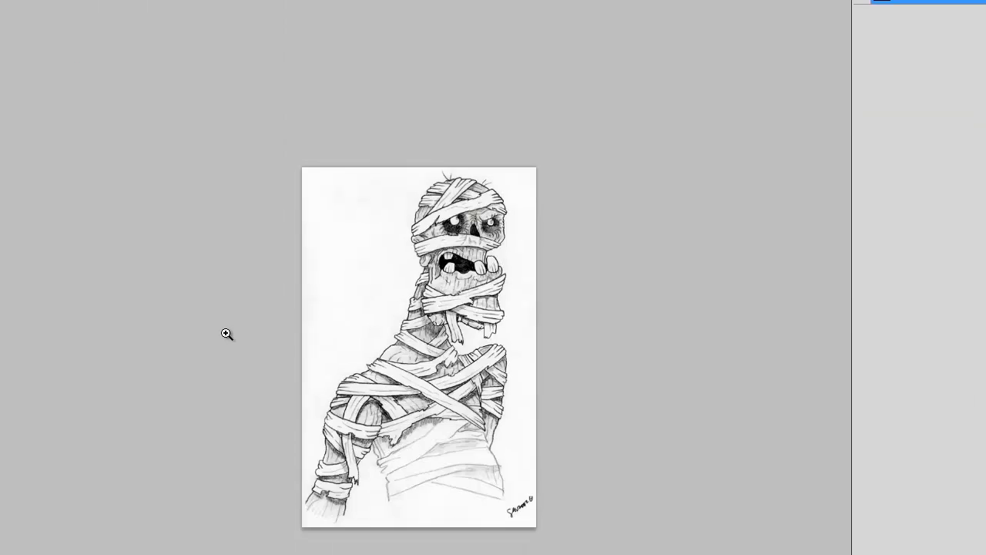
pyautogui.press('f')
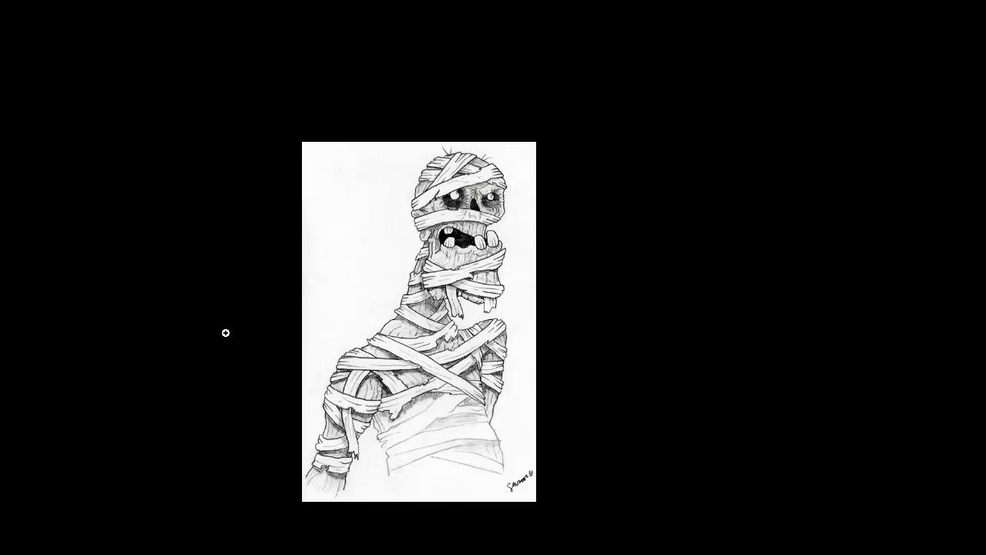
pyautogui.press('f')
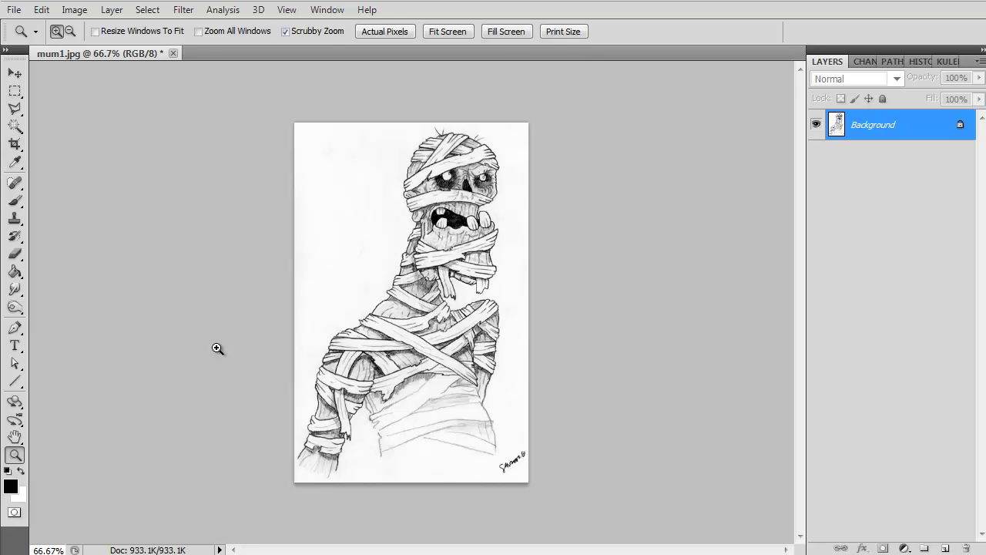
# Set the background colour to bright red and the foreground colour to dark green
pyautogui.click(10, 485)
pyautogui.click(387, 123)
pyautogui.moveTo(387, 122); pyautogui.dragTo(542, 103)
pyautogui.click(543, 96)
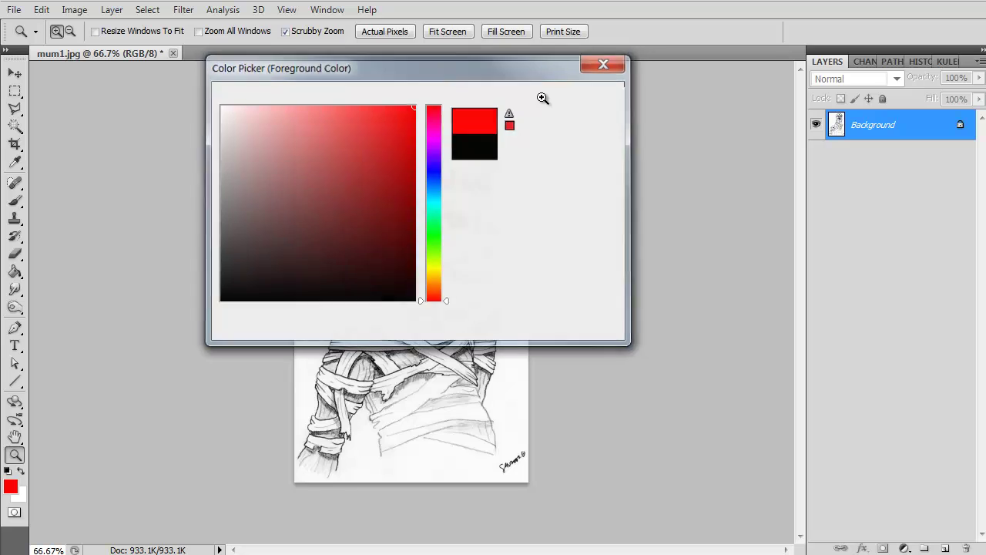
pyautogui.click(21, 470)
pyautogui.click(10, 485)
pyautogui.click(403, 205)
pyautogui.click(435, 212)
pyautogui.click(434, 222)
pyautogui.click(573, 95)
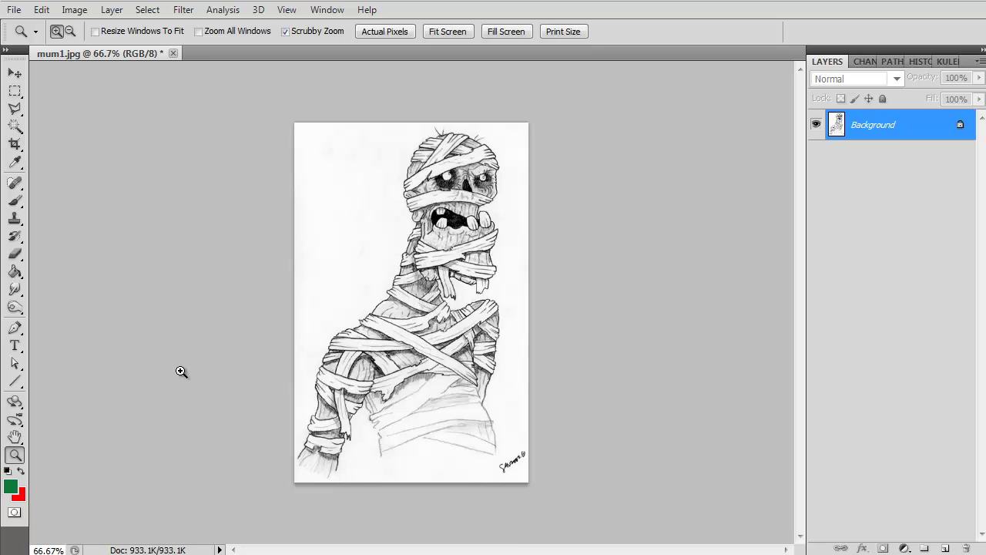
# Reset the colours to default black and white and add a new layer for painting with the Brush tool
pyautogui.press('d')
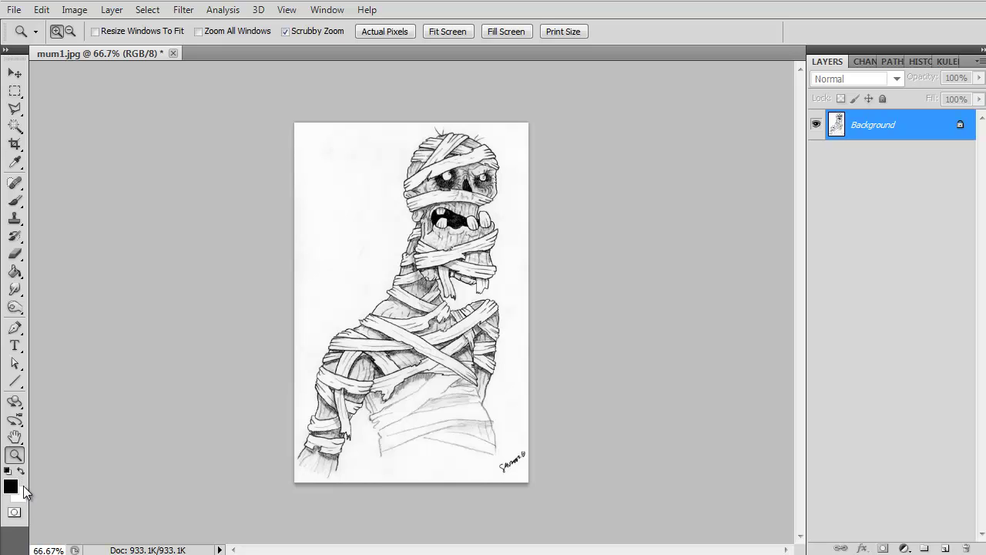
pyautogui.click(944, 548)
pyautogui.click(15, 200)
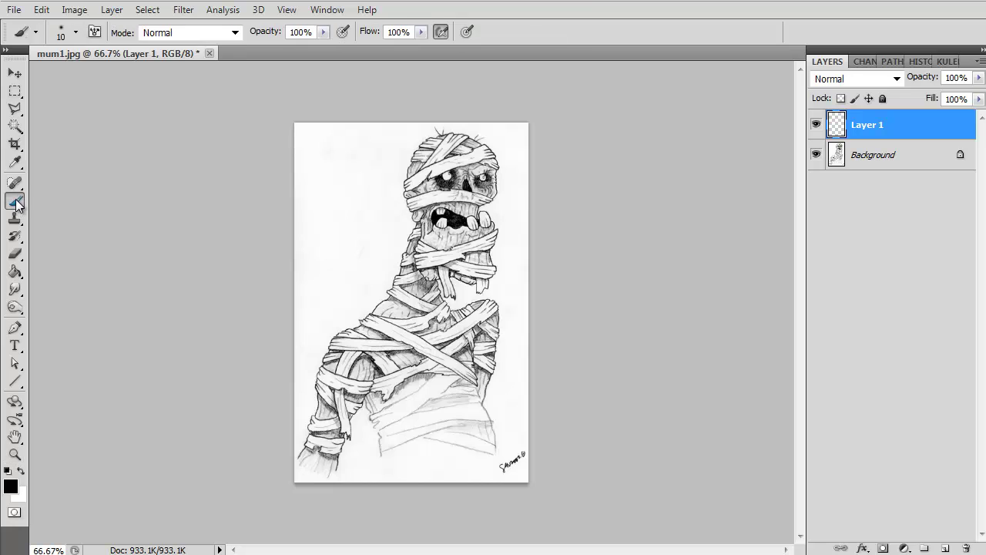
# Paint black and white test strokes over the mummy on Layer 1 and delete the layer's entire content
pyautogui.moveTo(429, 178)
pyautogui.mouseDown()
pyautogui.moveTo(385, 184)
pyautogui.moveTo(385, 219)
pyautogui.moveTo(354, 313)
pyautogui.moveTo(403, 337)
pyautogui.mouseUp()
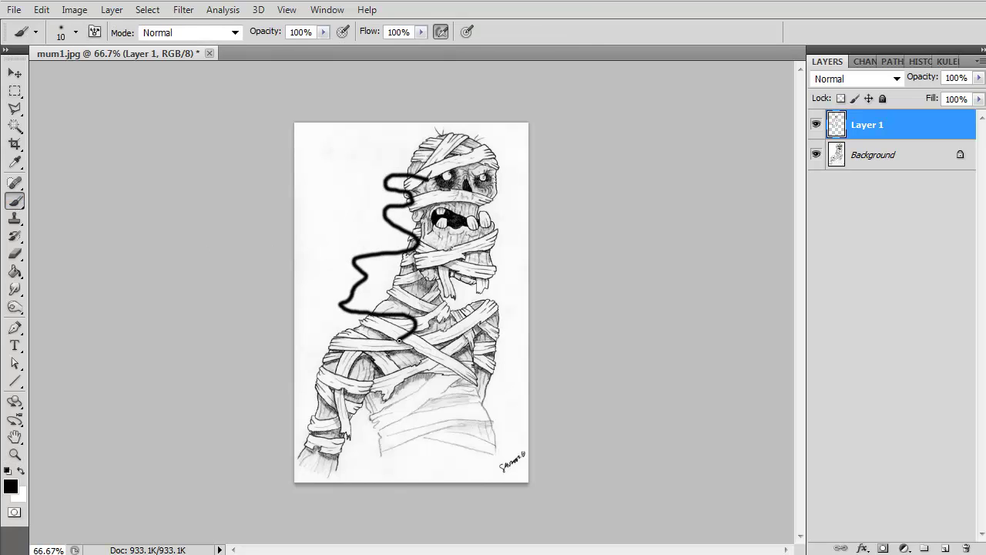
pyautogui.press('x')
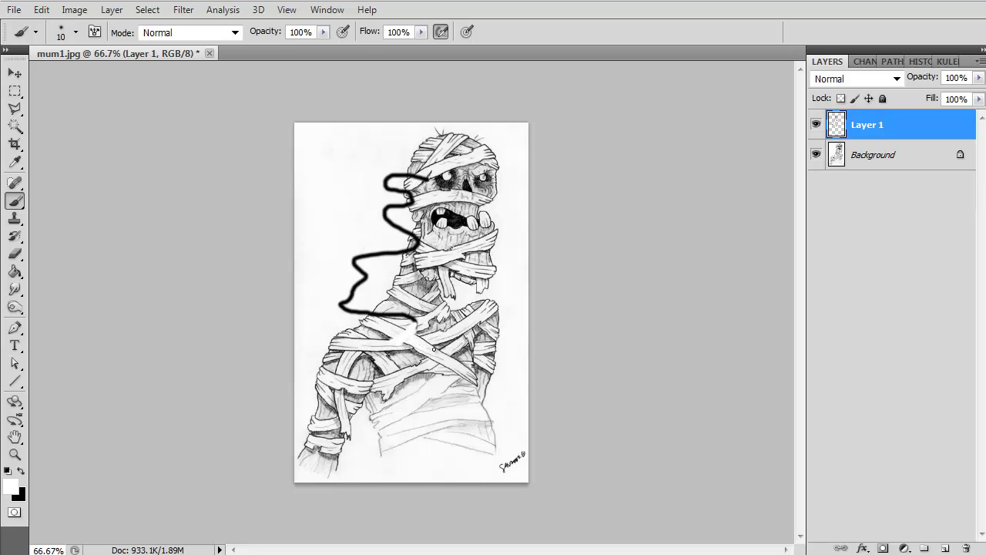
pyautogui.hotkey('ctrl', 'a')
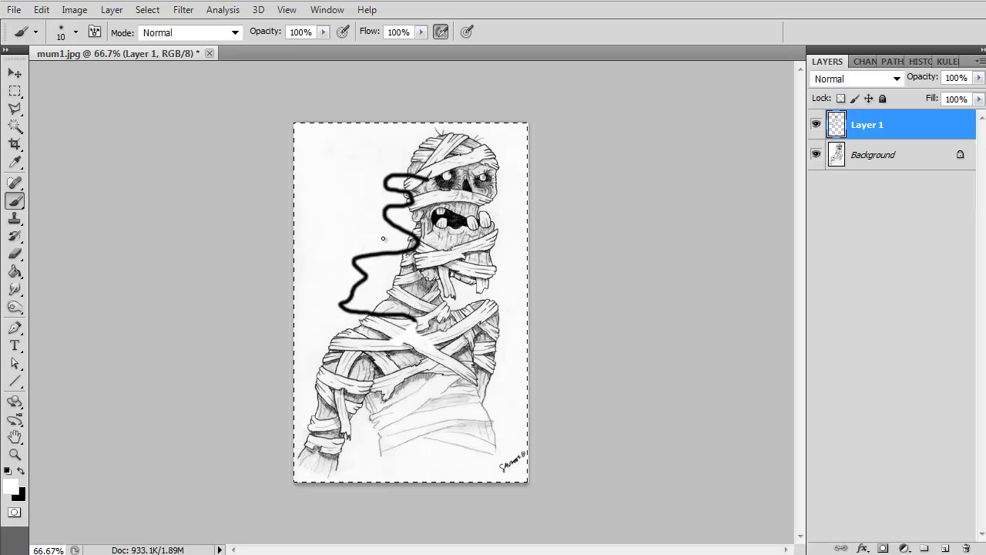
pyautogui.press('Delete')
# Set the background colour to red and the foreground colour to blue
pyautogui.click(11, 483)
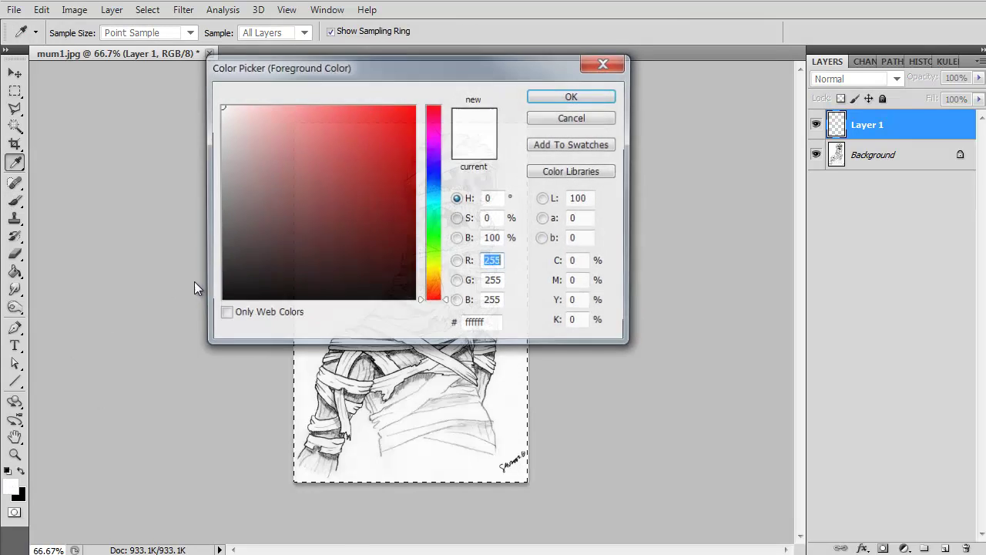
pyautogui.click(413, 123)
pyautogui.press('Return')
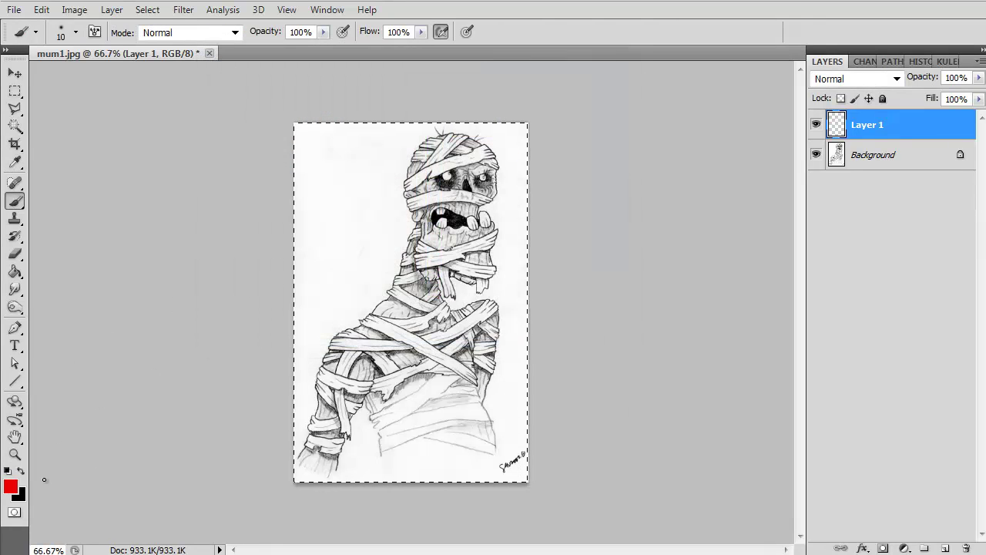
pyautogui.click(22, 470)
pyautogui.click(11, 485)
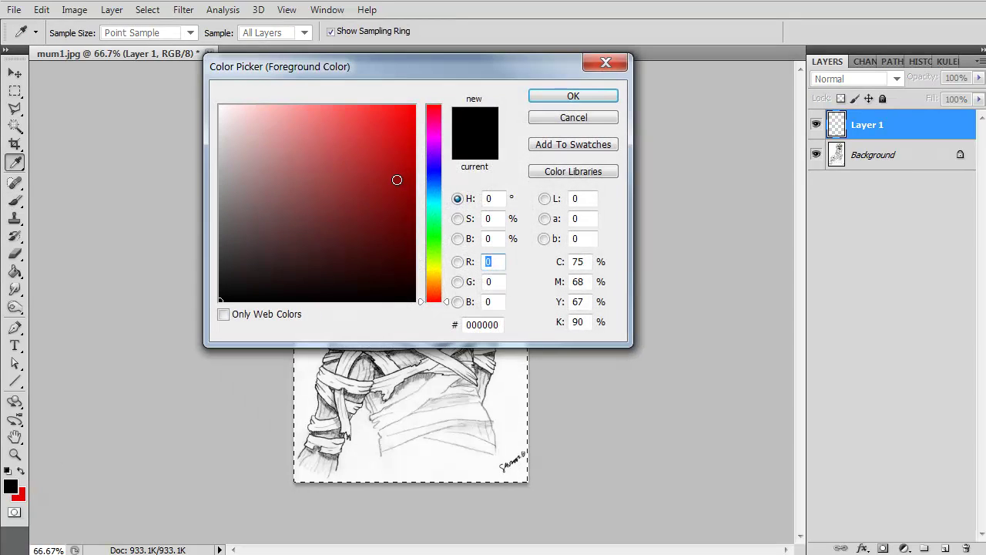
pyautogui.click(435, 178)
pyautogui.click(357, 204)
pyautogui.click(405, 112)
pyautogui.click(547, 98)
# Brush a blue and a red wavy stroke beside the mummy, switching between the two colours, and undo both strokes
pyautogui.press('b')
pyautogui.moveTo(407, 156)
pyautogui.mouseDown()
pyautogui.moveTo(332, 182)
pyautogui.moveTo(389, 215)
pyautogui.moveTo(318, 270)
pyautogui.moveTo(377, 293)
pyautogui.mouseUp()
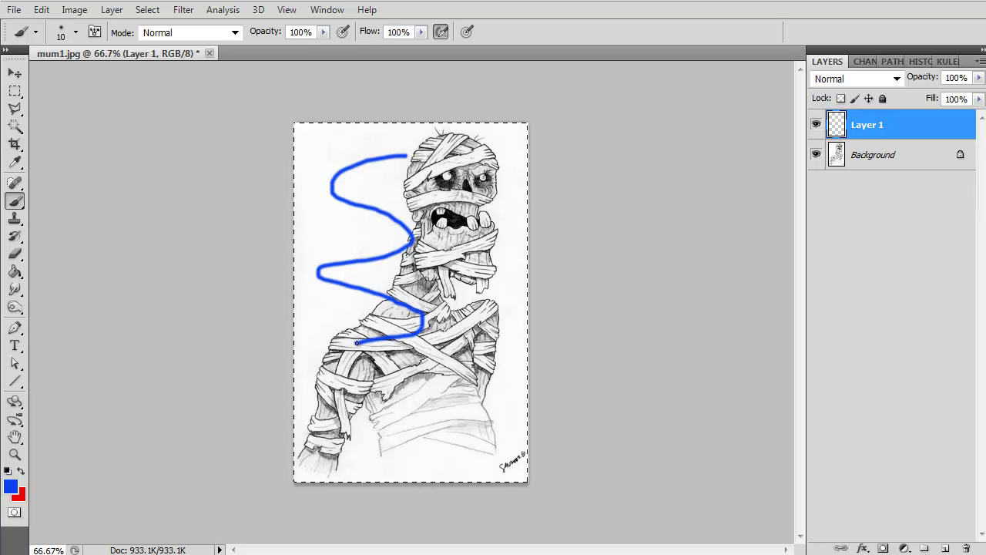
pyautogui.press('x')
pyautogui.moveTo(396, 169)
pyautogui.mouseDown()
pyautogui.moveTo(340, 197)
pyautogui.moveTo(378, 231)
pyautogui.moveTo(339, 275)
pyautogui.moveTo(388, 315)
pyautogui.moveTo(375, 361)
pyautogui.moveTo(401, 394)
pyautogui.mouseUp()
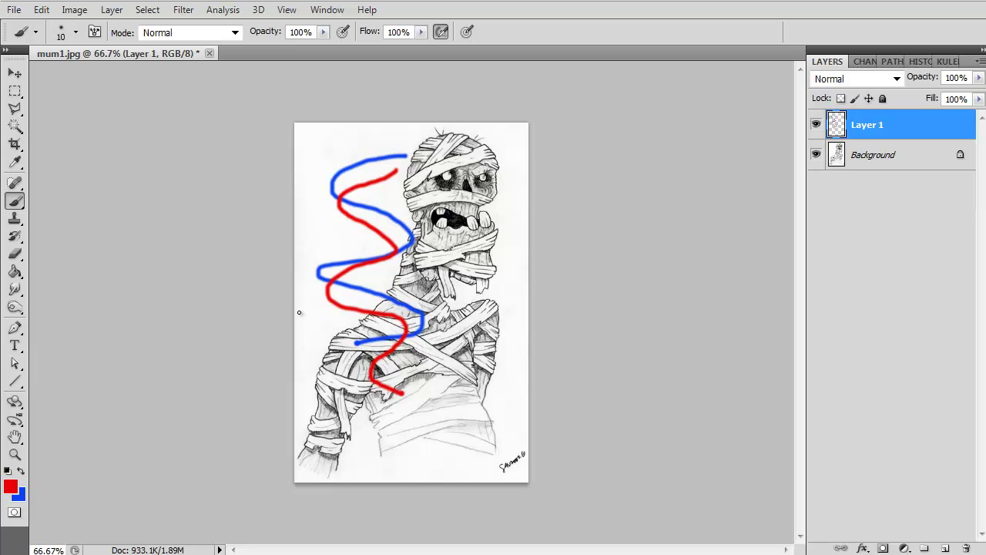
pyautogui.hotkey('ctrl', 'alt', 'z')
pyautogui.hotkey('ctrl', 'alt', 'z')
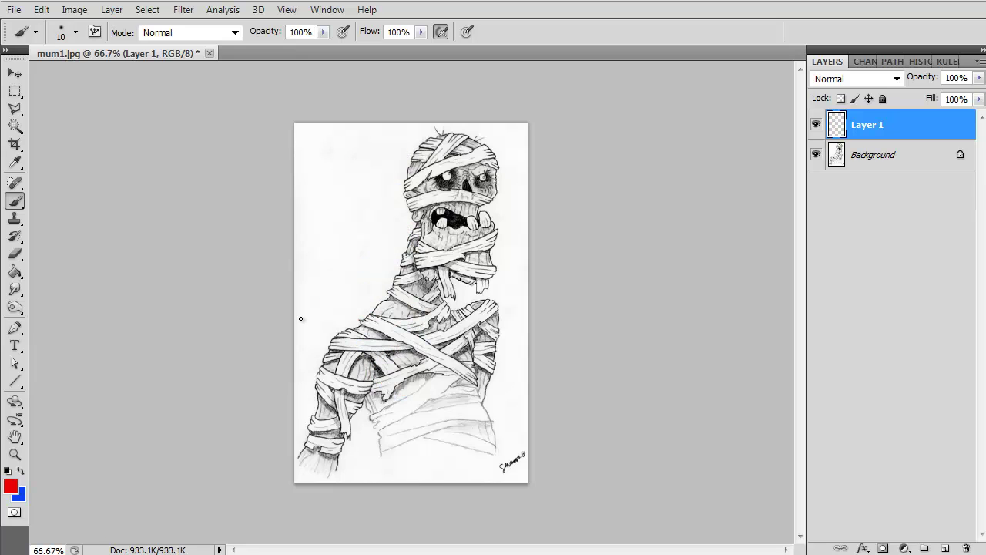
# Paint three red test strokes across the drawing, undoing each one
pyautogui.moveTo(406, 160)
pyautogui.mouseDown()
pyautogui.moveTo(353, 269)
pyautogui.moveTo(419, 399)
pyautogui.moveTo(277, 470)
pyautogui.mouseUp()
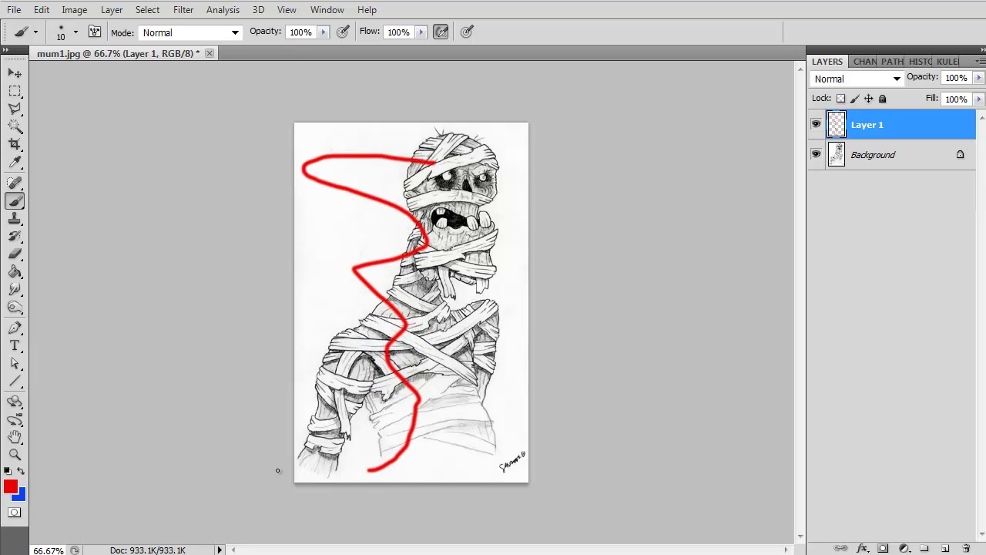
pyautogui.hotkey('ctrl', 'z')
pyautogui.moveTo(470, 156)
pyautogui.mouseDown()
pyautogui.moveTo(468, 206)
pyautogui.moveTo(421, 250)
pyautogui.moveTo(331, 376)
pyautogui.mouseUp()
pyautogui.hotkey('ctrl', 'z')
pyautogui.moveTo(428, 213)
pyautogui.mouseDown()
pyautogui.moveTo(451, 332)
pyautogui.moveTo(505, 437)
pyautogui.mouseUp()
pyautogui.hotkey('ctrl', 'z')
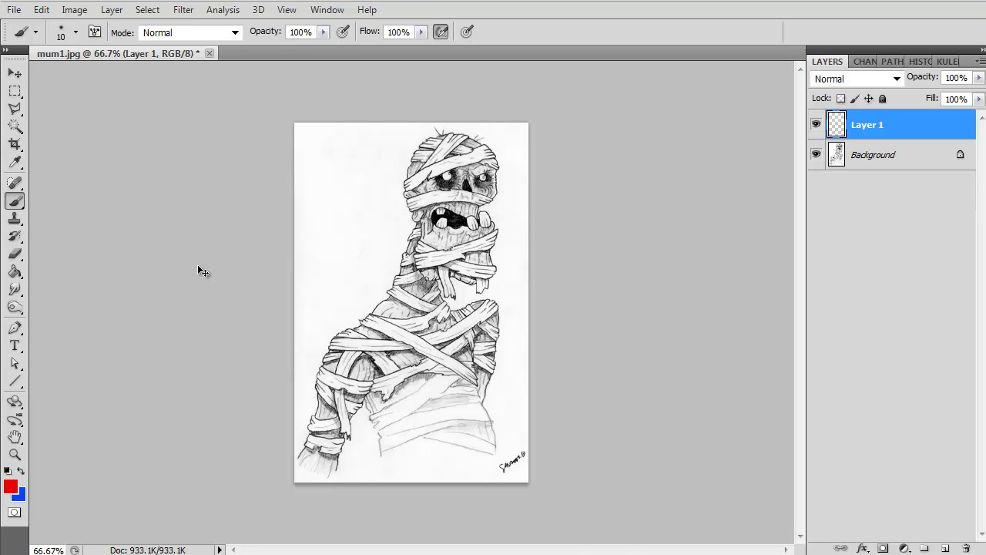
# Zoom in and out of the mummy drawing, finishing at 200% magnification
pyautogui.hotkey('ctrl', '+')
pyautogui.hotkey('ctrl', '+')
pyautogui.hotkey('ctrl', '+')
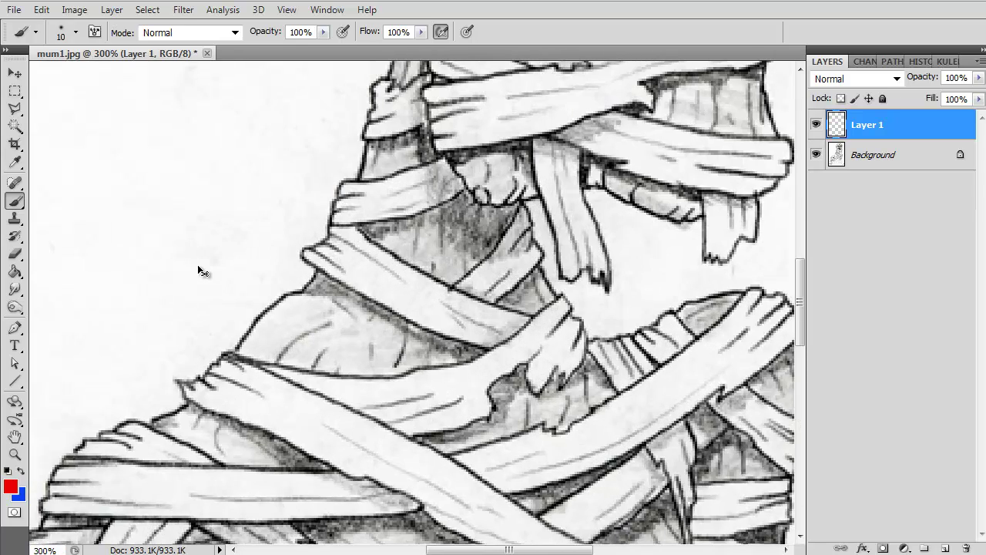
pyautogui.hotkey('ctrl', '+')
pyautogui.hotkey('ctrl', '-')
pyautogui.hotkey('ctrl', '-')
pyautogui.hotkey('ctrl', '-')
pyautogui.hotkey('ctrl', '-')
pyautogui.hotkey('ctrl', '-')
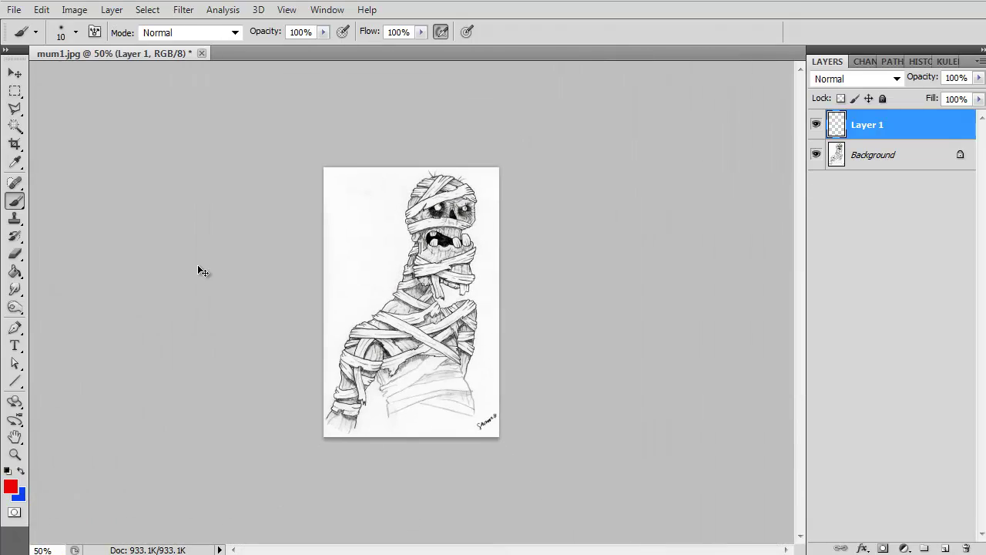
pyautogui.hotkey('ctrl', '+')
pyautogui.hotkey('ctrl', '+')
pyautogui.hotkey('ctrl', '+')
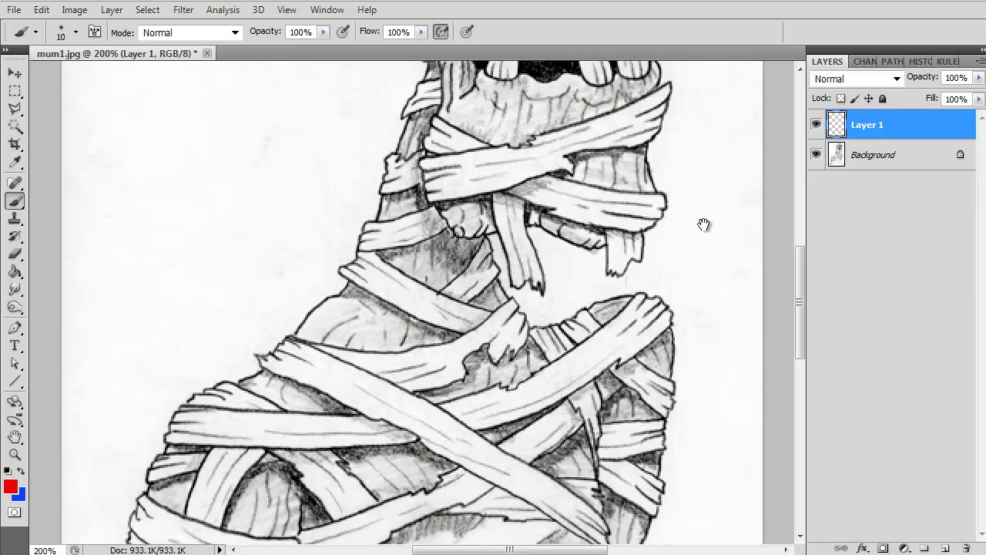
# Examine the mummy's head, torso and arm by moving around the drawing at 200% and 100% magnification
pyautogui.moveTo(710, 177); pyautogui.dragTo(689, 447)
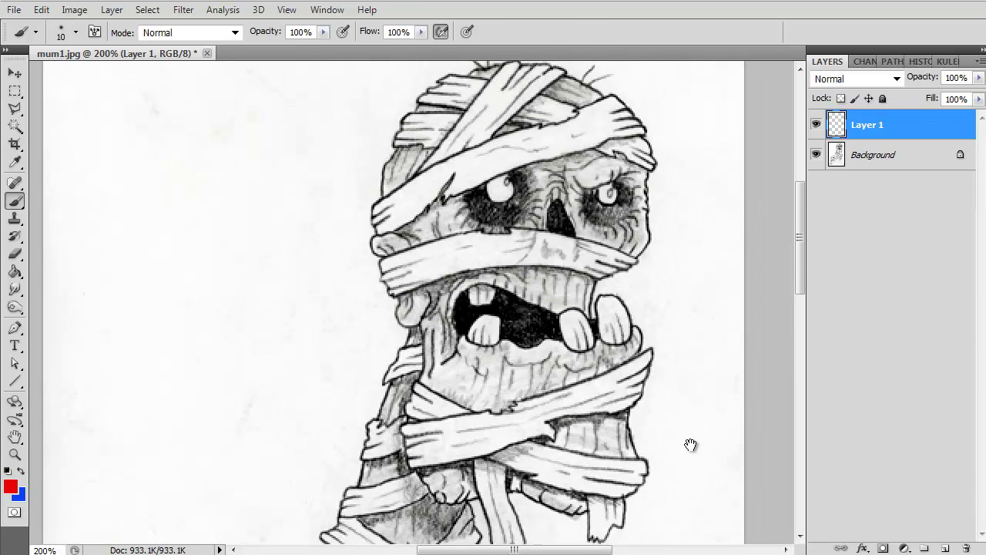
pyautogui.moveTo(719, 334); pyautogui.dragTo(198, 319)
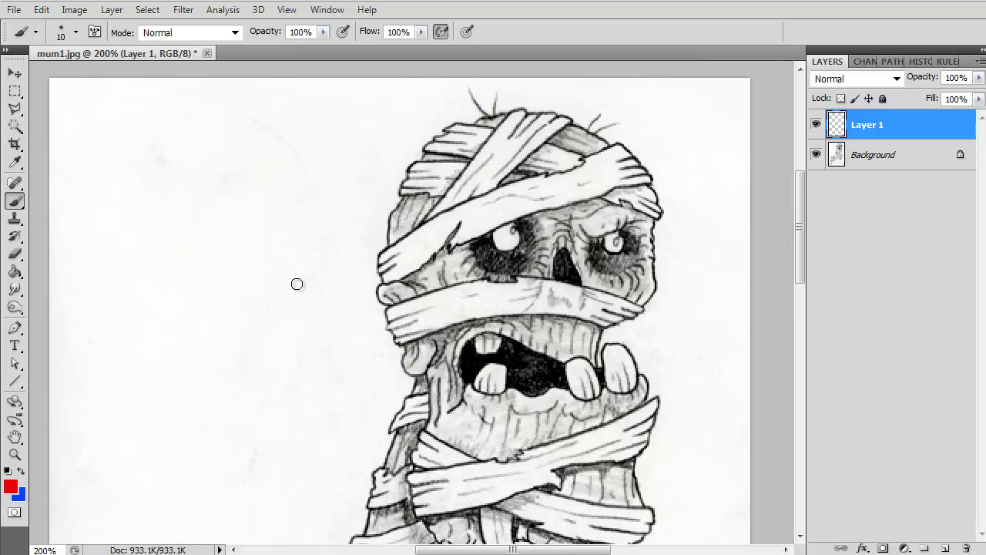
pyautogui.hotkey('ctrl', '-')
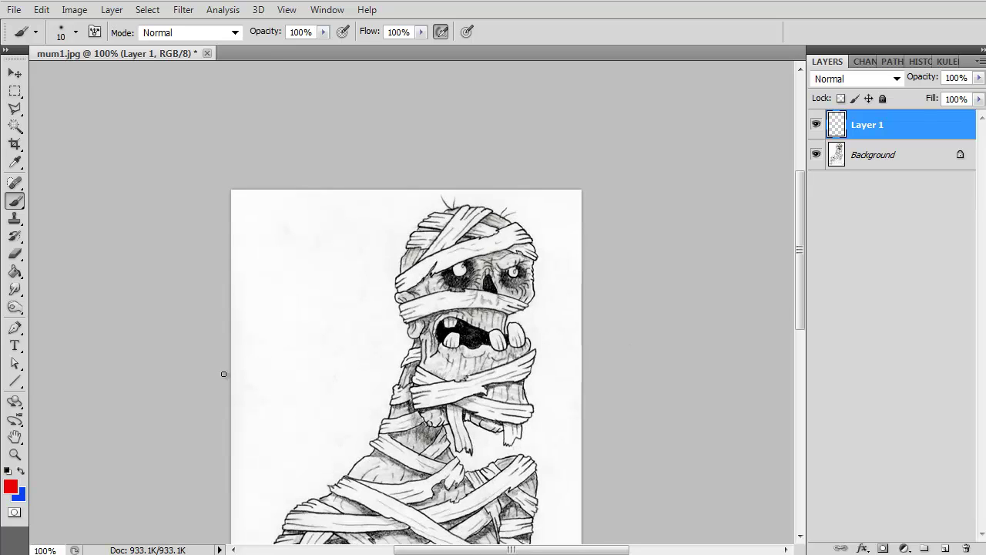
pyautogui.press('space')
pyautogui.moveTo(275, 436); pyautogui.dragTo(288, 339)
pyautogui.moveTo(279, 260)
pyautogui.mouseDown()
pyautogui.moveTo(402, 258)
pyautogui.moveTo(424, 235)
pyautogui.mouseUp()
pyautogui.moveTo(566, 147); pyautogui.dragTo(426, 444)
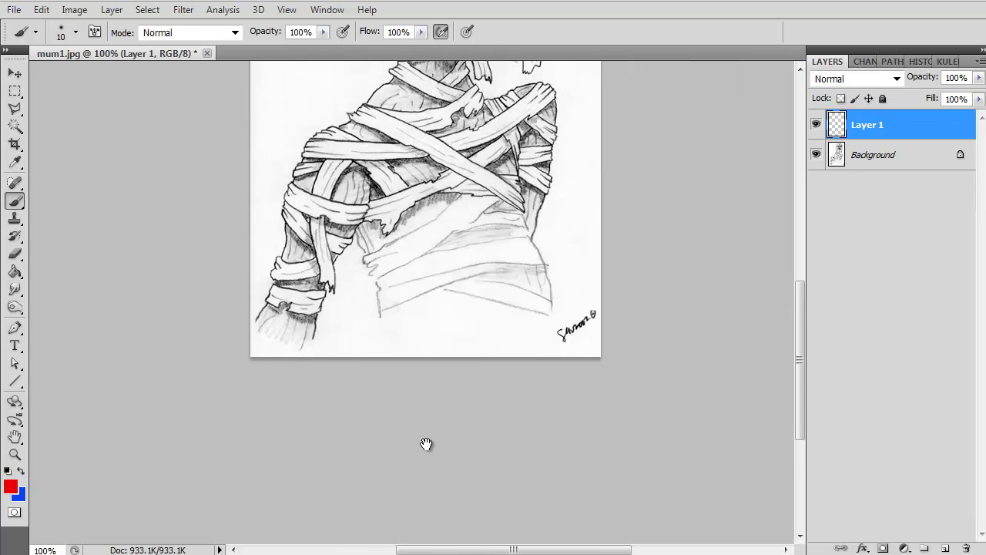
pyautogui.moveTo(561, 275); pyautogui.dragTo(726, 267)
pyautogui.moveTo(211, 215)
pyautogui.mouseDown()
pyautogui.moveTo(174, 292)
pyautogui.moveTo(183, 238)
pyautogui.moveTo(155, 235)
pyautogui.moveTo(280, 264)
pyautogui.moveTo(152, 249)
pyautogui.moveTo(292, 260)
pyautogui.moveTo(218, 254)
pyautogui.moveTo(243, 254)
pyautogui.moveTo(233, 256)
pyautogui.mouseUp()
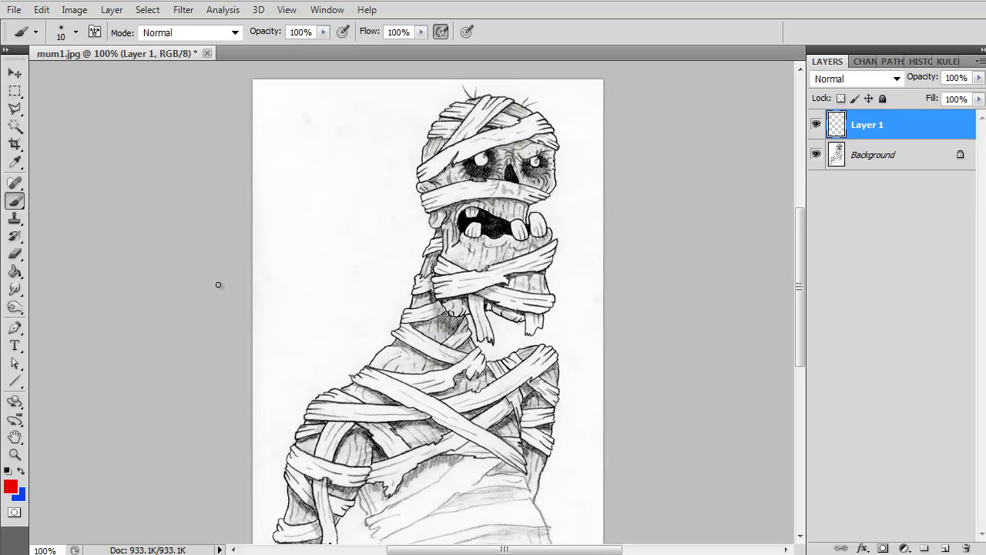
pyautogui.moveTo(220, 334); pyautogui.dragTo(207, 273)
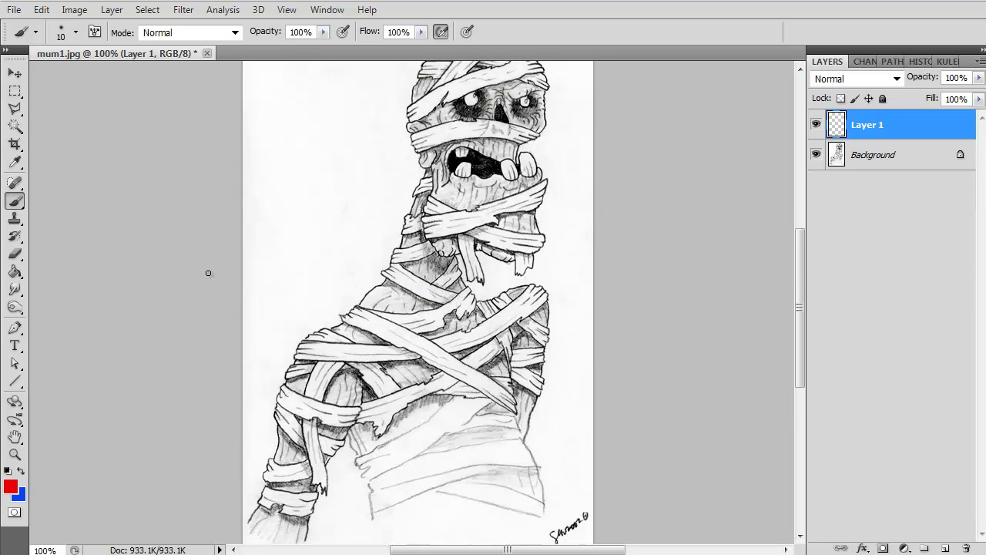
pyautogui.moveTo(211, 199); pyautogui.dragTo(146, 281)
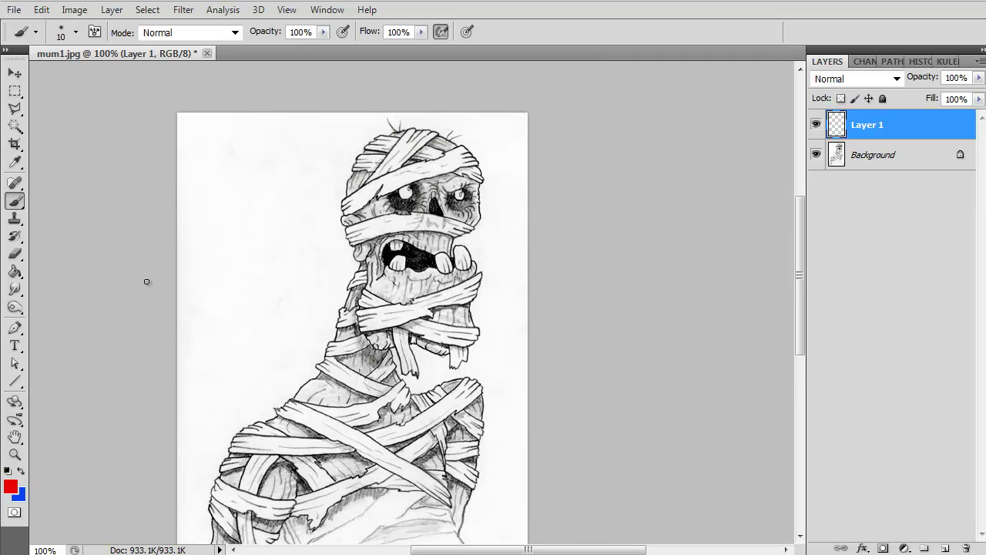
# Magnify the mouth area to 300% and sample light grey below the teeth as the foreground colour
pyautogui.hotkey('ctrl', '+')
pyautogui.hotkey('ctrl', '+')
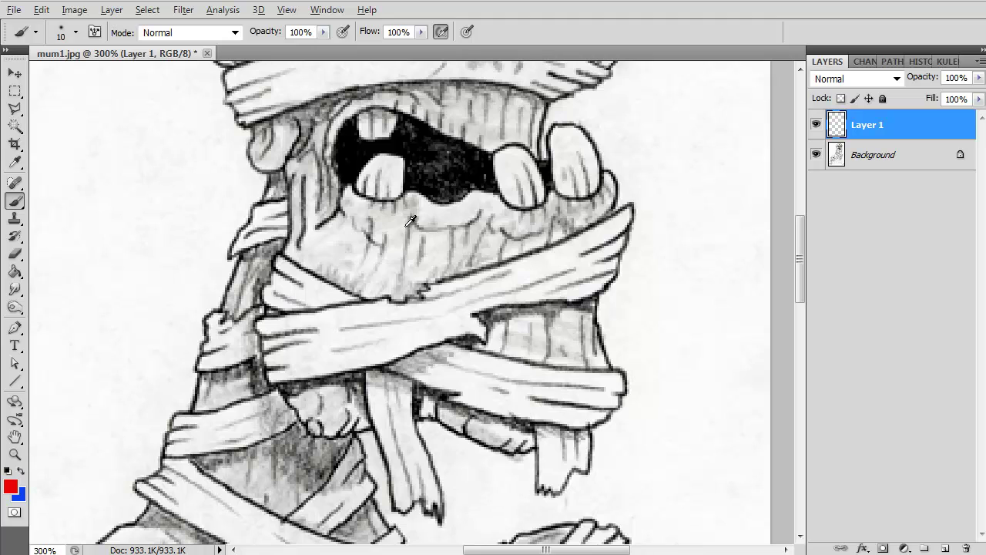
pyautogui.press('alt')
pyautogui.press('alt')
pyautogui.keyDown('alt'); pyautogui.click(585, 208); pyautogui.keyUp('alt')
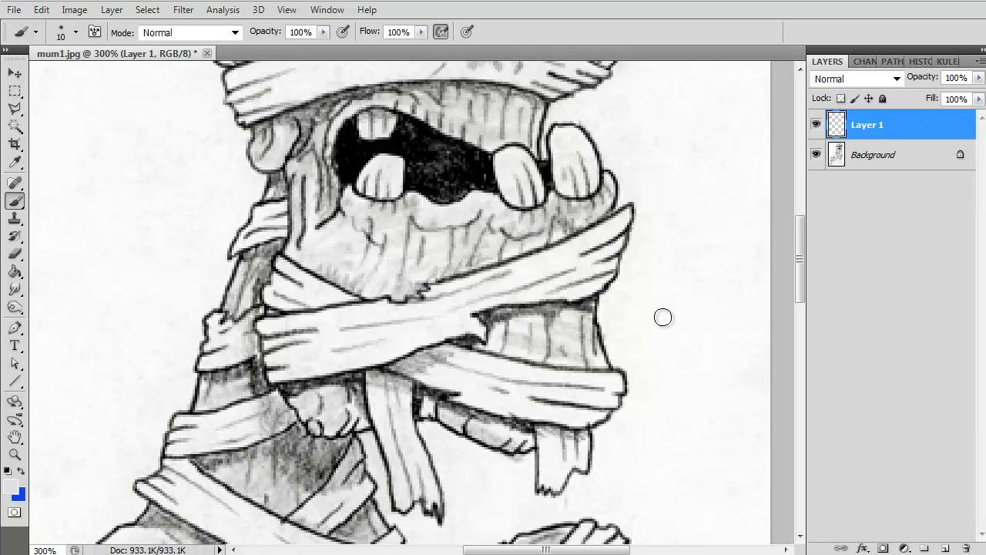
# Sample foreground colours around the mummy's eye, from the dark socket and the white bandage, ending with near-black beside the eyeball
pyautogui.moveTo(658, 317)
pyautogui.mouseDown()
pyautogui.moveTo(654, 385)
pyautogui.moveTo(534, 498)
pyautogui.mouseUp()
pyautogui.moveTo(636, 231)
pyautogui.mouseDown()
pyautogui.moveTo(636, 350)
pyautogui.moveTo(670, 381)
pyautogui.moveTo(689, 379)
pyautogui.mouseUp()
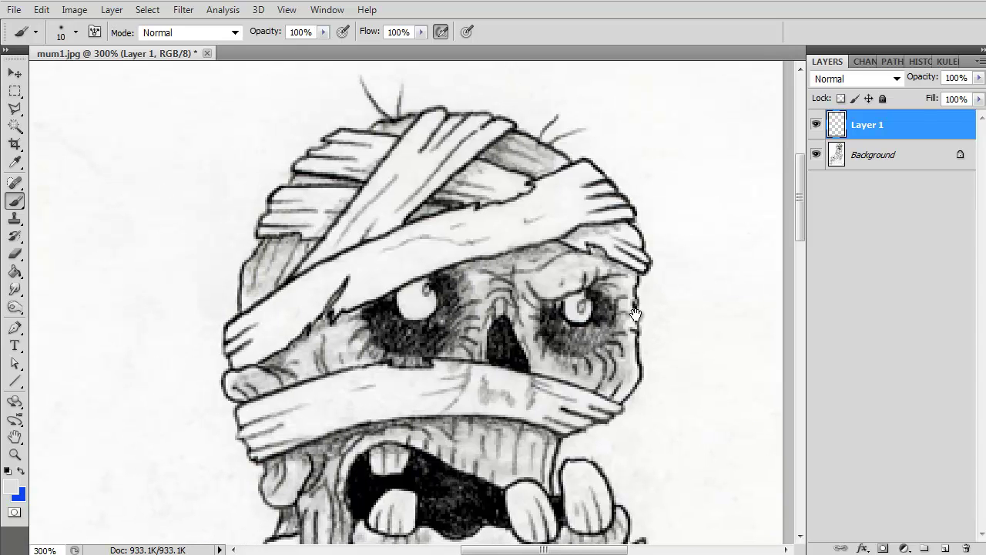
pyautogui.keyDown('alt'); pyautogui.click(382, 306); pyautogui.keyUp('alt')
pyautogui.keyDown('alt'); pyautogui.click(385, 268); pyautogui.keyUp('alt')
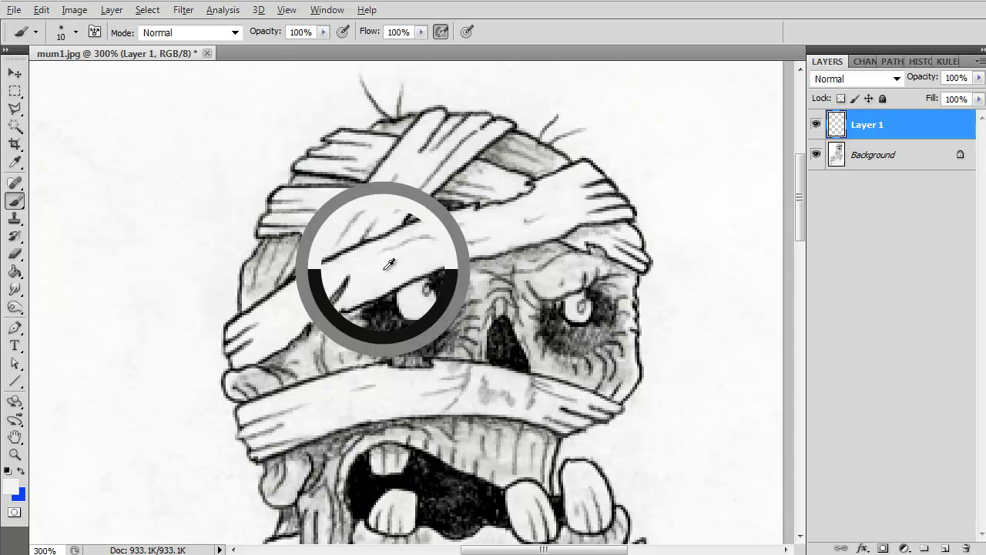
pyautogui.keyDown('alt'); pyautogui.click(445, 283); pyautogui.keyUp('alt')
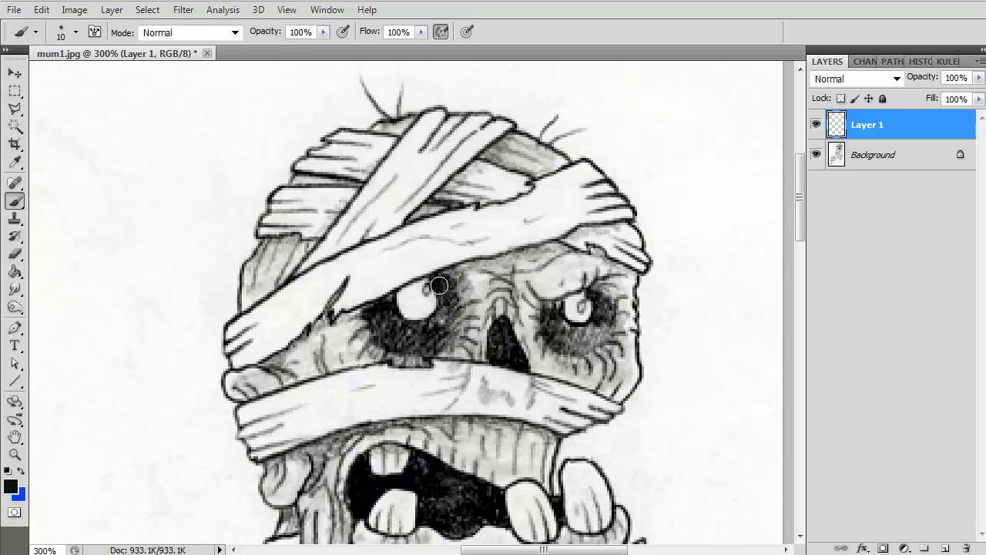
# Swap the foreground and background colours, sample grey beside the mummy's eye, and paint a grey patch in the empty area beside the head
pyautogui.press('x')
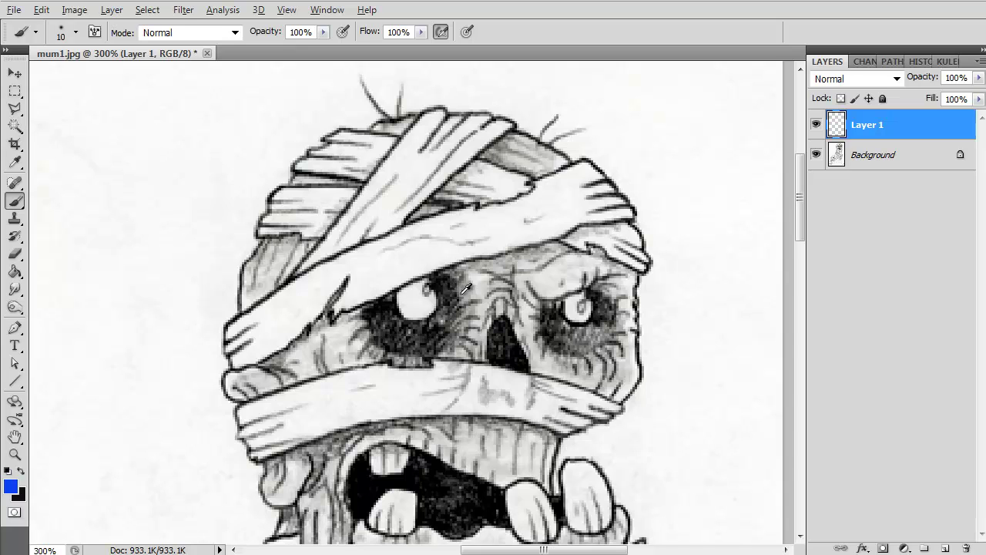
pyautogui.keyDown('alt'); pyautogui.click(470, 291); pyautogui.keyUp('alt')
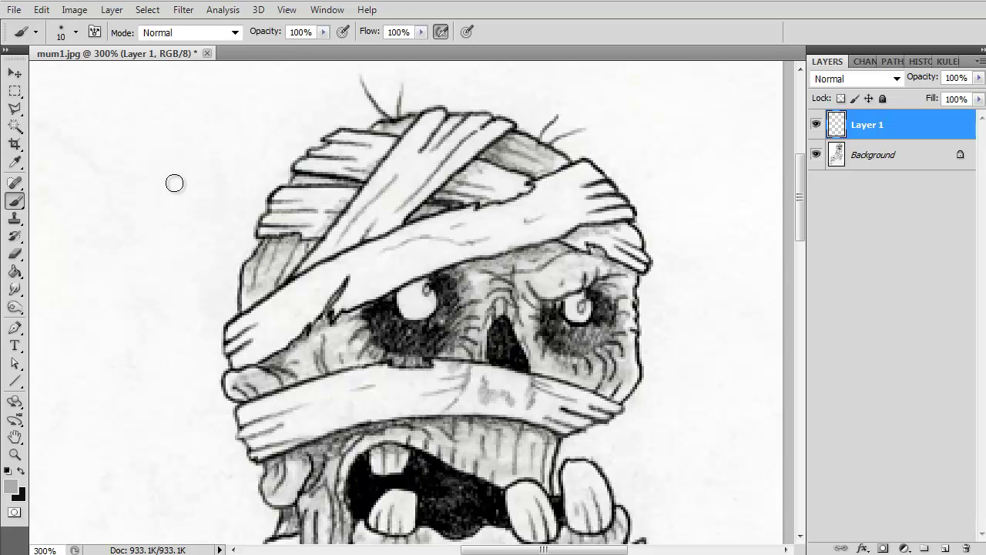
pyautogui.moveTo(117, 222)
pyautogui.mouseDown()
pyautogui.moveTo(136, 162)
pyautogui.moveTo(130, 224)
pyautogui.moveTo(162, 163)
pyautogui.moveTo(152, 220)
pyautogui.moveTo(170, 178)
pyautogui.moveTo(147, 214)
pyautogui.mouseUp()
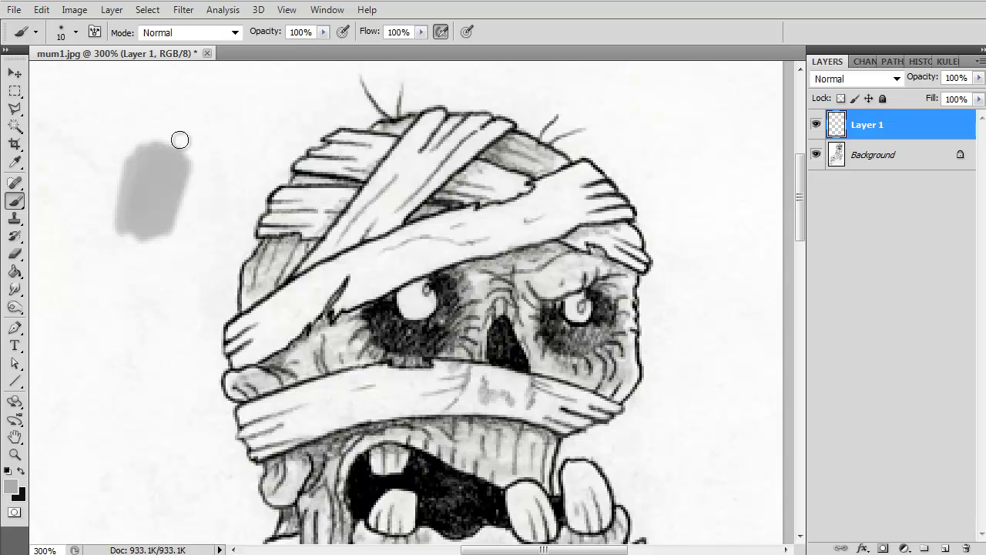
# Set the brush flow to 50% and paint overlapping near-black strokes along the grey patch's right side to build darker tones
pyautogui.click(421, 32)
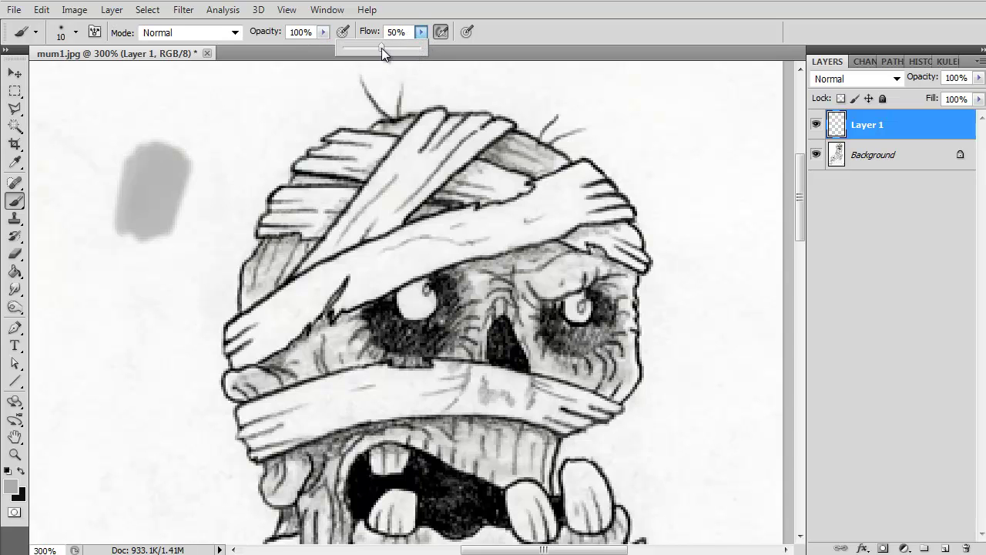
pyautogui.press('d')
pyautogui.moveTo(198, 156)
pyautogui.mouseDown()
pyautogui.moveTo(190, 216)
pyautogui.moveTo(201, 150)
pyautogui.moveTo(181, 239)
pyautogui.moveTo(188, 178)
pyautogui.moveTo(167, 228)
pyautogui.moveTo(189, 161)
pyautogui.moveTo(151, 242)
pyautogui.moveTo(187, 149)
pyautogui.moveTo(194, 188)
pyautogui.moveTo(178, 228)
pyautogui.moveTo(197, 154)
pyautogui.moveTo(190, 237)
pyautogui.moveTo(203, 234)
pyautogui.moveTo(223, 202)
pyautogui.moveTo(211, 169)
pyautogui.moveTo(184, 239)
pyautogui.moveTo(226, 200)
pyautogui.moveTo(233, 178)
pyautogui.moveTo(215, 222)
pyautogui.moveTo(236, 196)
pyautogui.moveTo(224, 231)
pyautogui.moveTo(238, 186)
pyautogui.moveTo(229, 213)
pyautogui.mouseUp()
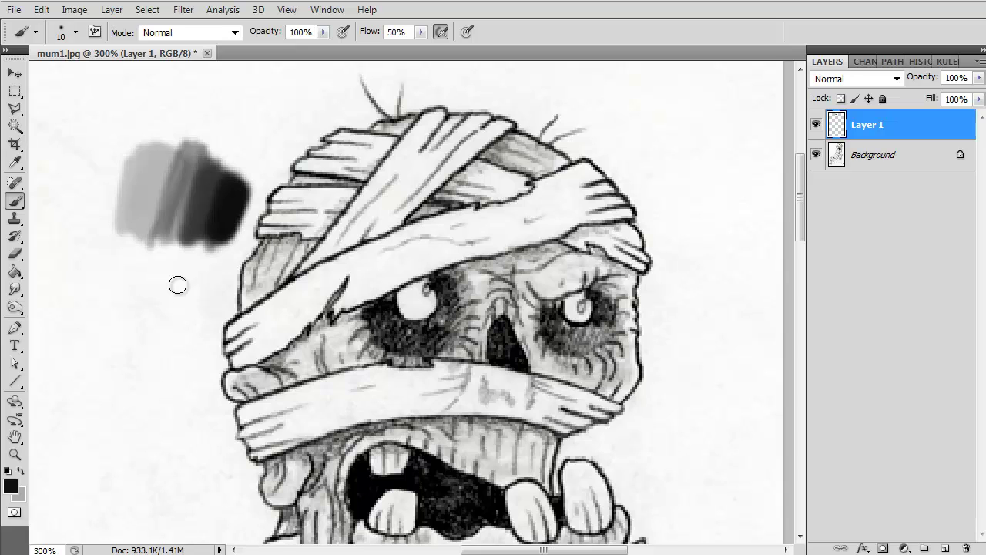
# Sample several grey tones from the painted patch, finishing with dark grey as the foreground colour
pyautogui.keyDown('alt'); pyautogui.click(196, 170); pyautogui.keyUp('alt')
pyautogui.keyDown('alt'); pyautogui.click(189, 194); pyautogui.keyUp('alt')
pyautogui.keyDown('alt'); pyautogui.click(181, 174); pyautogui.keyUp('alt')
pyautogui.keyDown('alt'); pyautogui.click(173, 165); pyautogui.keyUp('alt')
pyautogui.keyDown('alt'); pyautogui.click(199, 203); pyautogui.keyUp('alt')
# Examine the JPEG High export preview and file size in Save for Web, leaving without saving
pyautogui.hotkey('ctrl', 'shift', 's')
pyautogui.moveTo(462, 66); pyautogui.dragTo(407, 0)
pyautogui.press('alt')
pyautogui.hotkey('ctrl', 'alt', 'shift', 's')
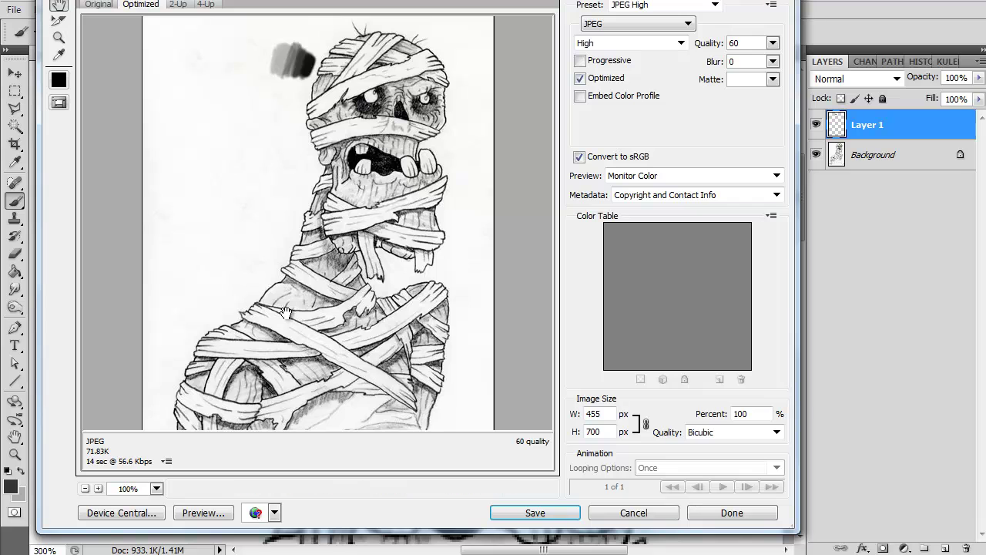
pyautogui.moveTo(279, 3); pyautogui.dragTo(297, 8)
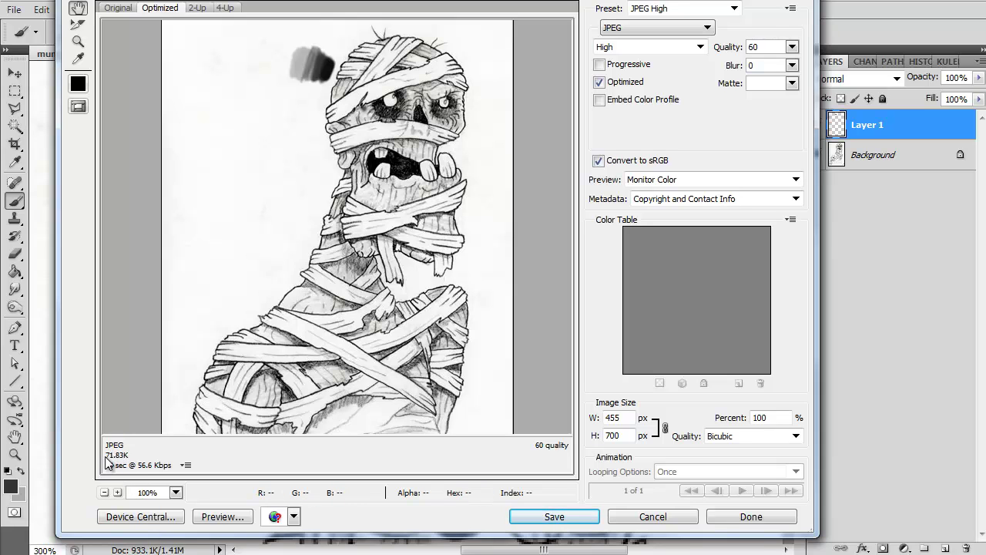
pyautogui.click(627, 516)
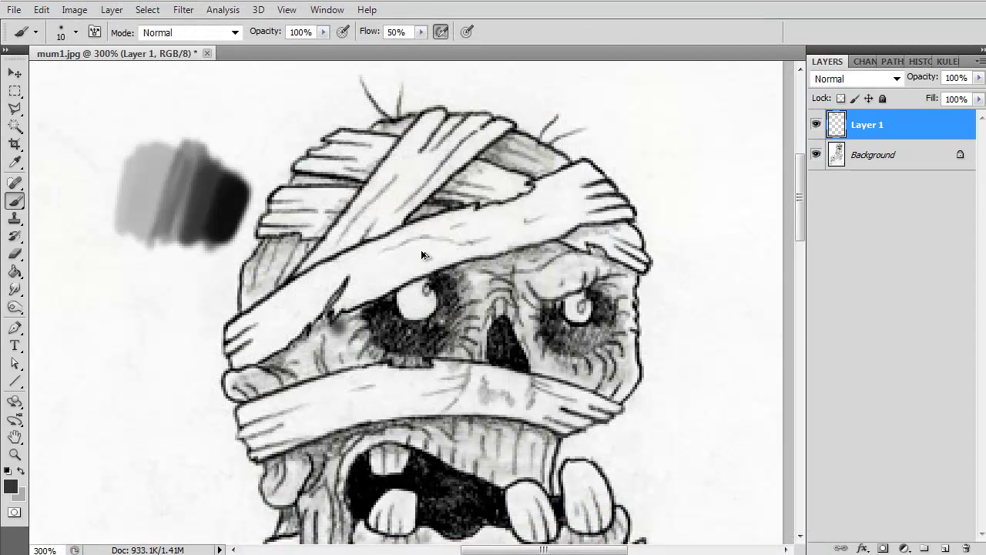
pyautogui.hotkey('ctrl', 'alt', 'shift', 's')
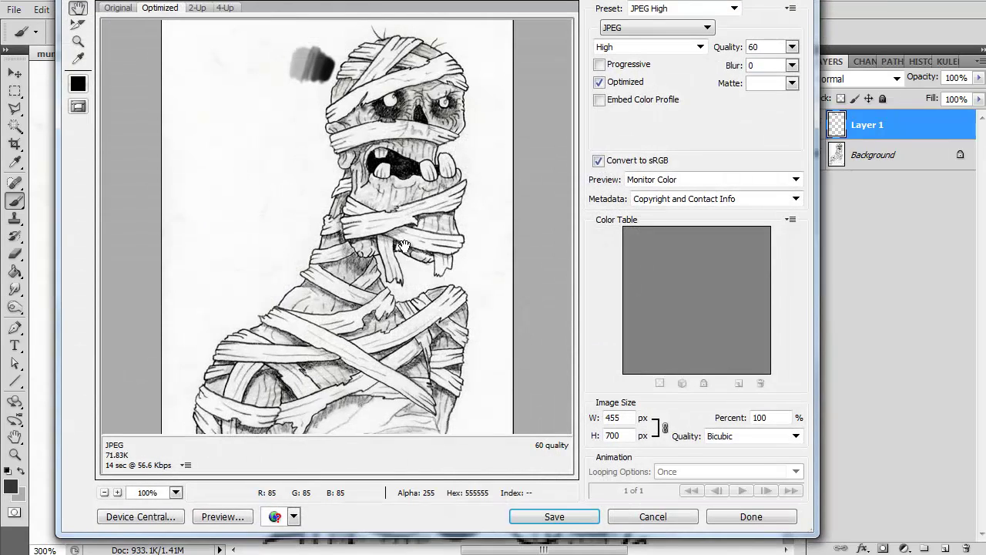
pyautogui.moveTo(438, 3); pyautogui.dragTo(453, 5)
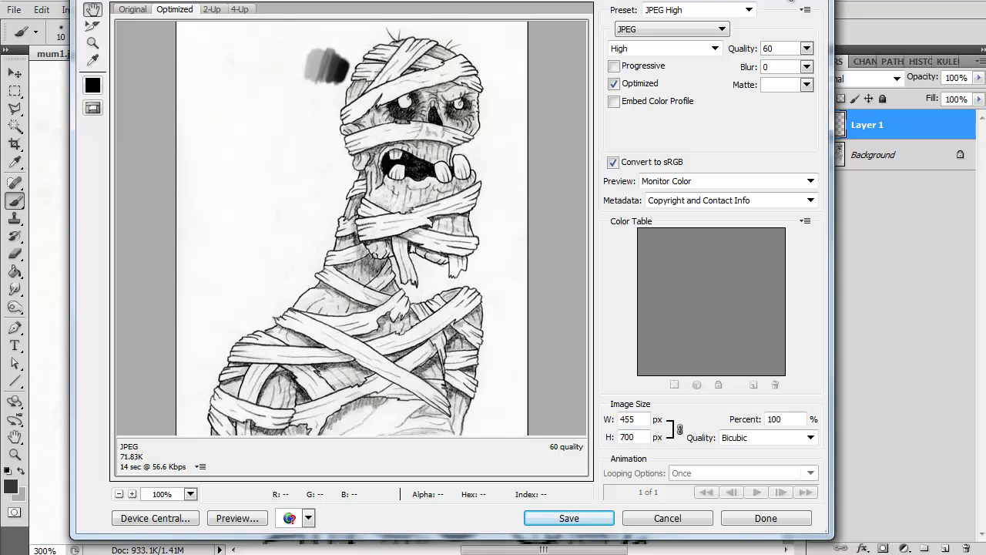
pyautogui.click(682, 521)
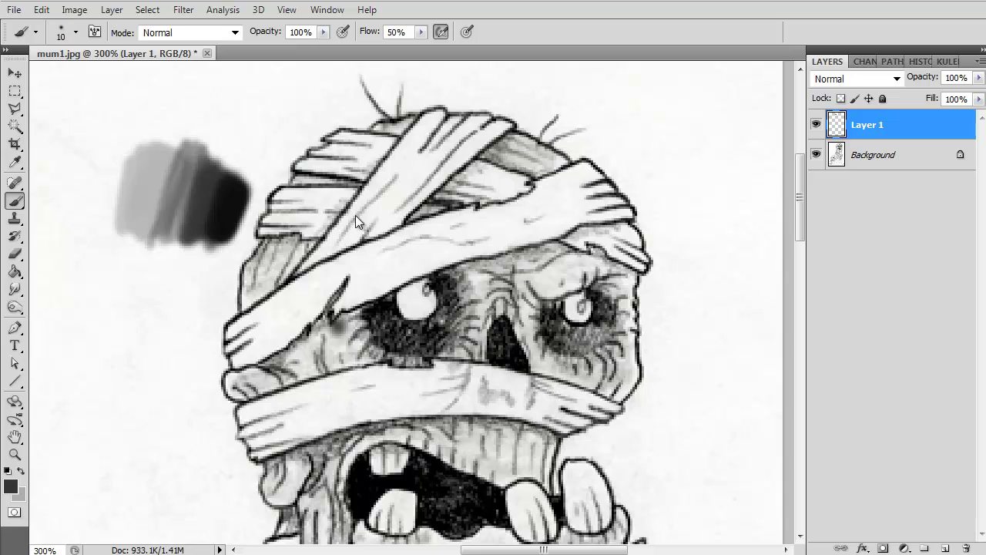
# Duplicate Layer 1 and switch the copy's visibility off and on to compare the painted patch
pyautogui.hotkey('ctrl', 'j')
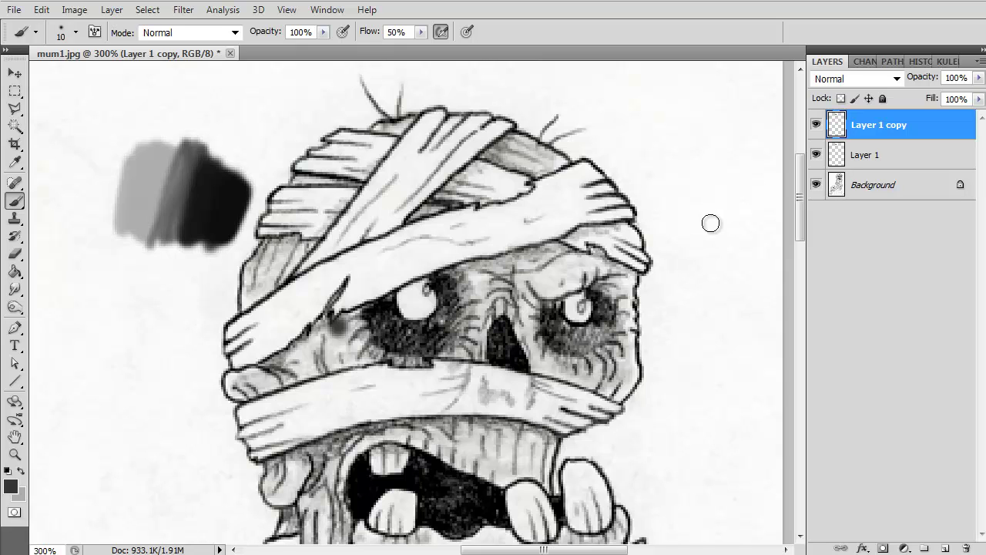
pyautogui.click(815, 125)
pyautogui.click(816, 125)
pyautogui.click(816, 125)
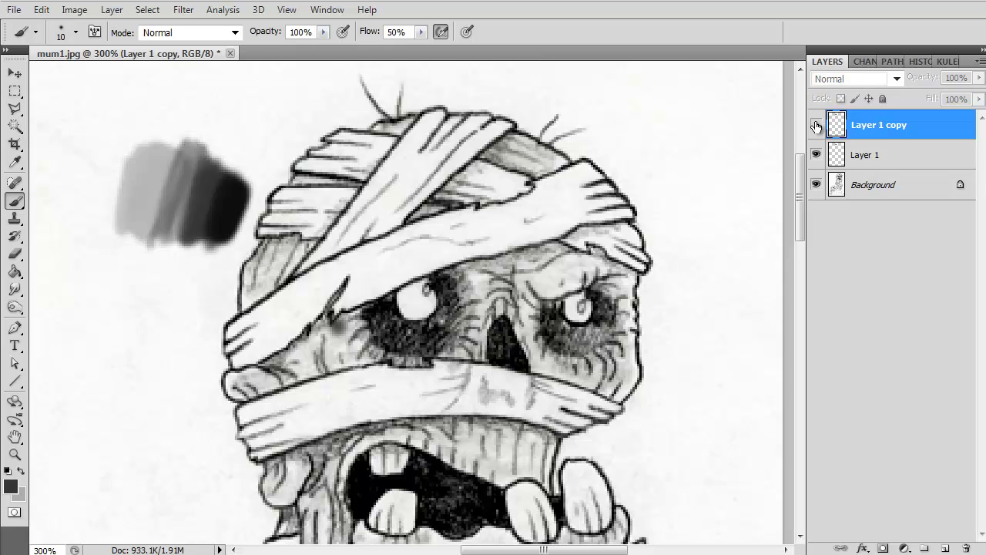
pyautogui.click(815, 125)
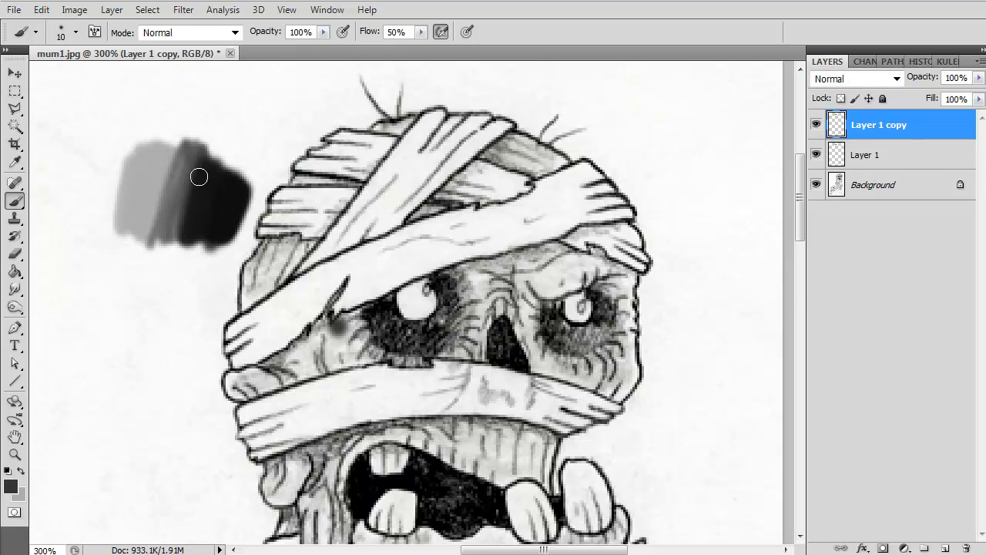
# Delete the copy of Layer 1, and duplicate and discard the layer once more
pyautogui.moveTo(898, 125)
pyautogui.mouseDown()
pyautogui.moveTo(944, 543)
pyautogui.moveTo(968, 547)
pyautogui.moveTo(909, 154)
pyautogui.moveTo(892, 129)
pyautogui.mouseUp()
pyautogui.press('Delete')
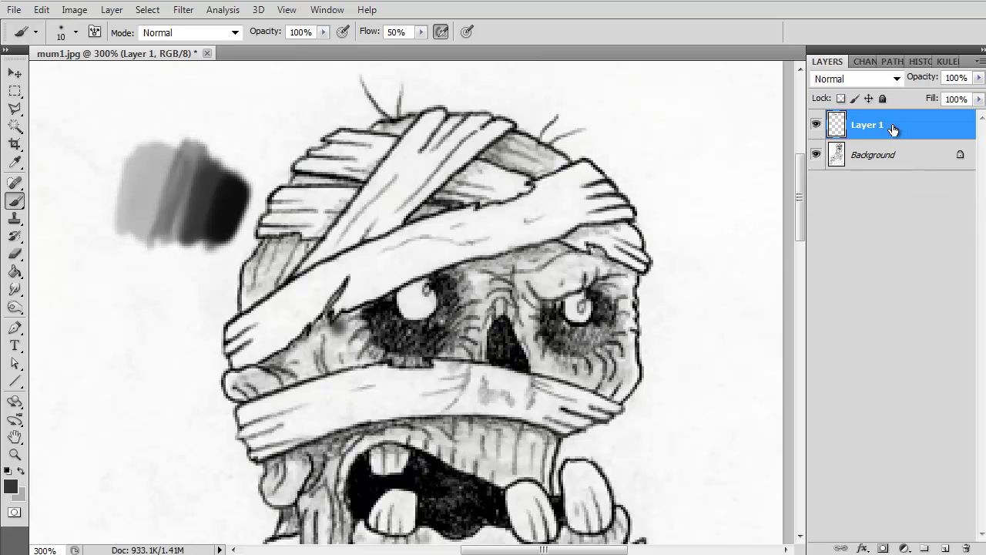
pyautogui.hotkey('ctrl', 'j')
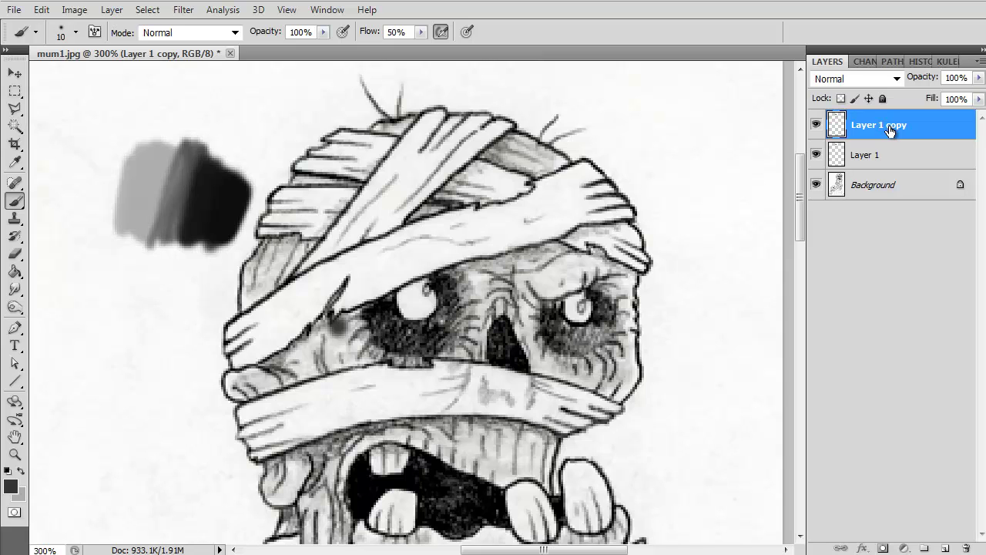
pyautogui.moveTo(890, 129)
pyautogui.mouseDown()
pyautogui.moveTo(970, 516)
pyautogui.moveTo(965, 547)
pyautogui.mouseUp()
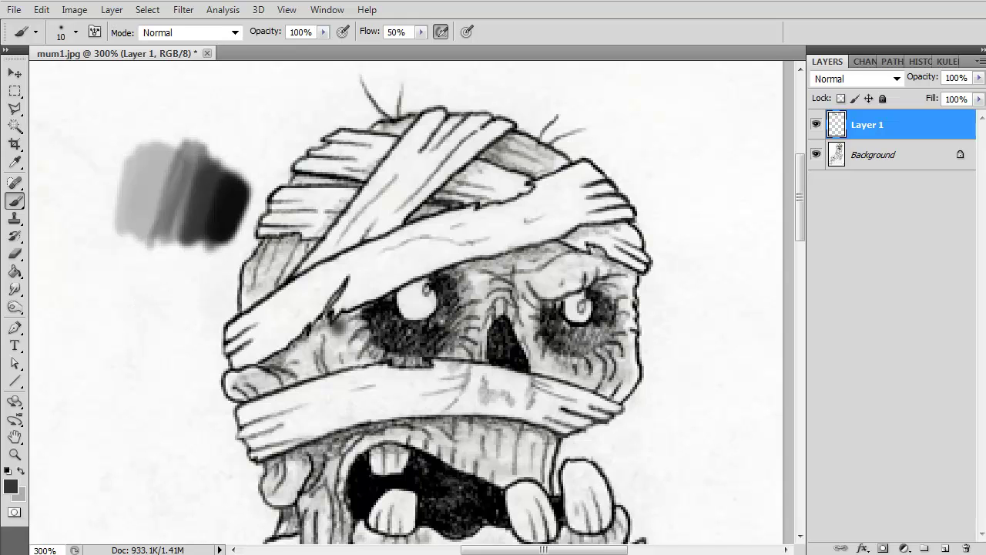
# Add an empty layer above Layer 1 and choose a bright green as the custom colour for its fill
pyautogui.hotkey('ctrl', 'alt', 'shift', 'n')
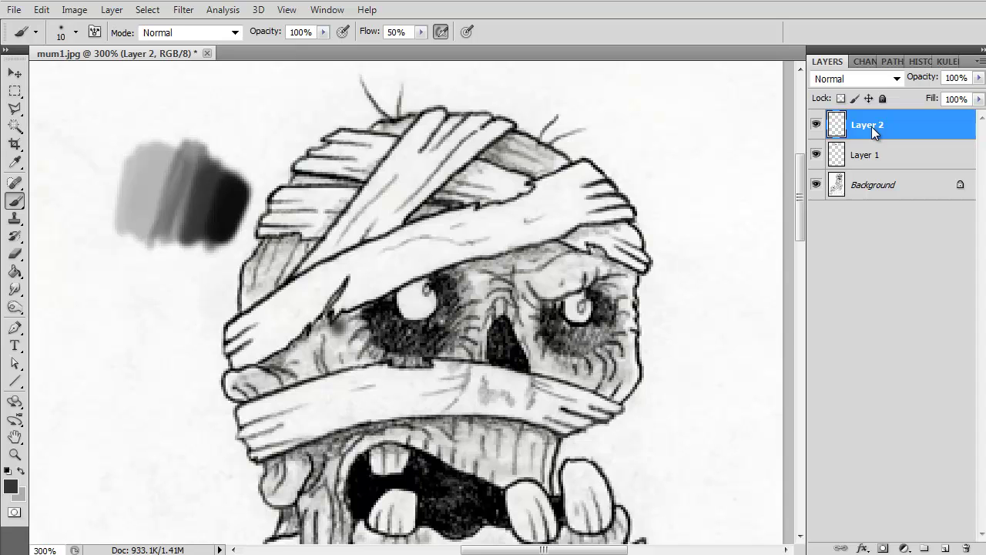
pyautogui.hotkey('shift', 'BackSpace')
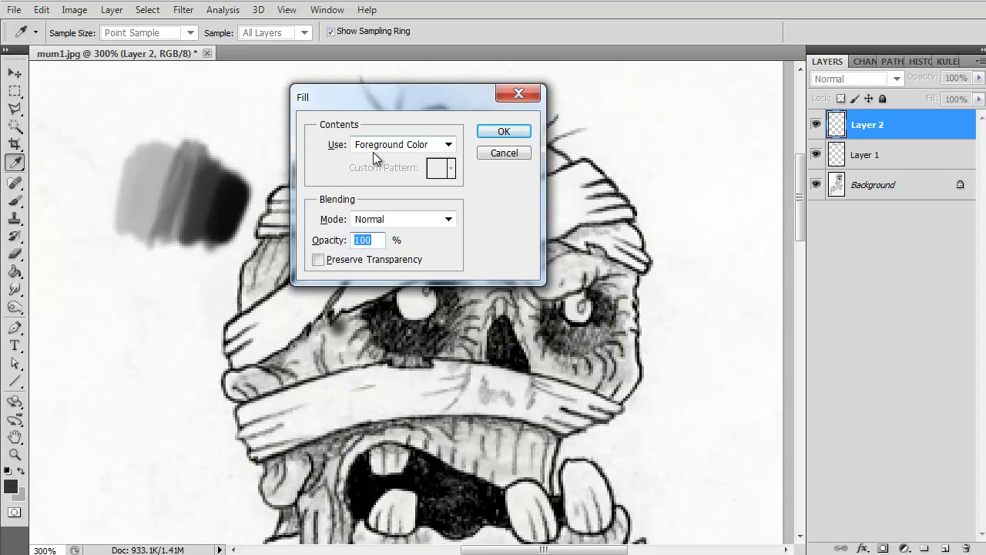
pyautogui.click(418, 151)
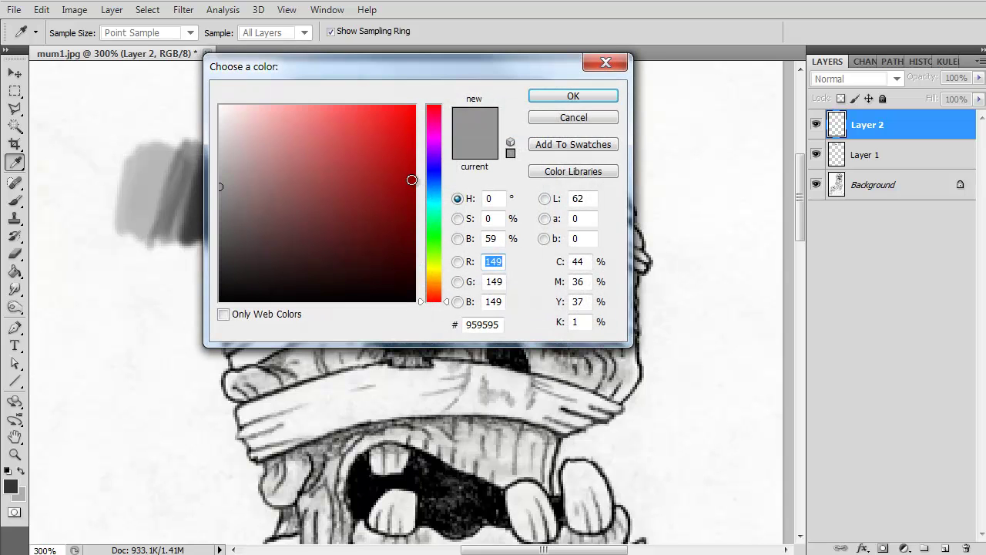
pyautogui.moveTo(431, 209); pyautogui.dragTo(434, 239)
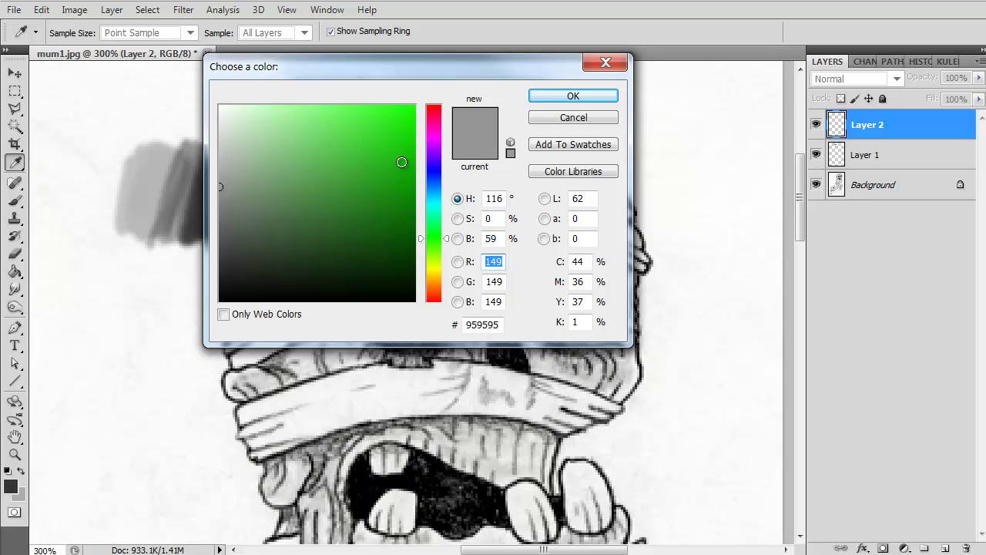
pyautogui.click(413, 151)
pyautogui.click(539, 98)
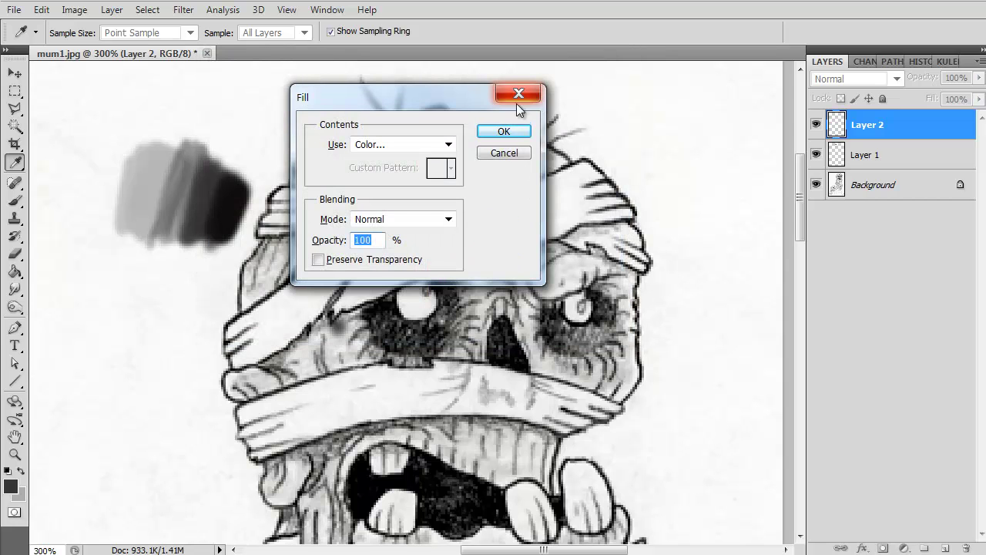
# Review the fill's content and blending options, reselect a green custom colour, and fill Layer 2 in Normal mode at 100% opacity
pyautogui.click(447, 219)
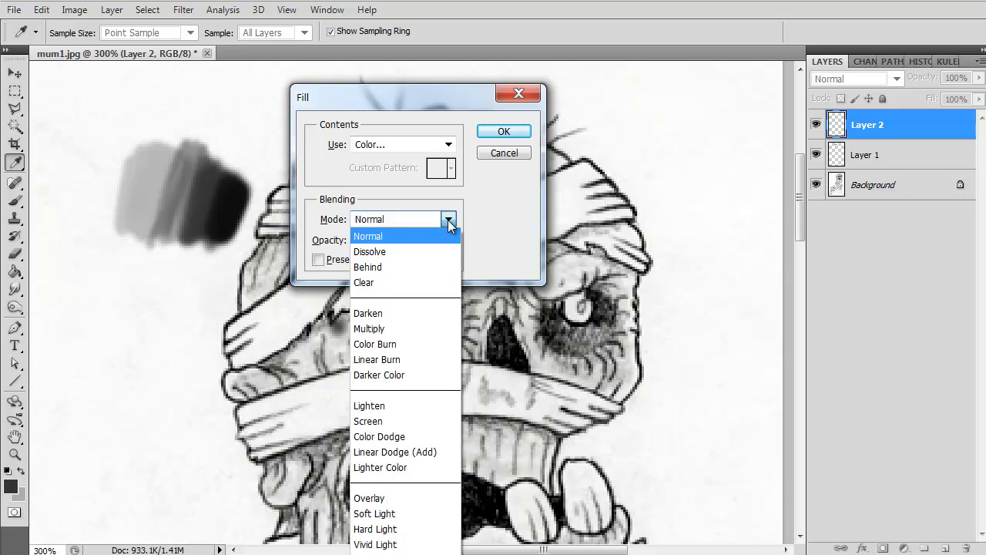
pyautogui.click(447, 219)
pyautogui.click(449, 145)
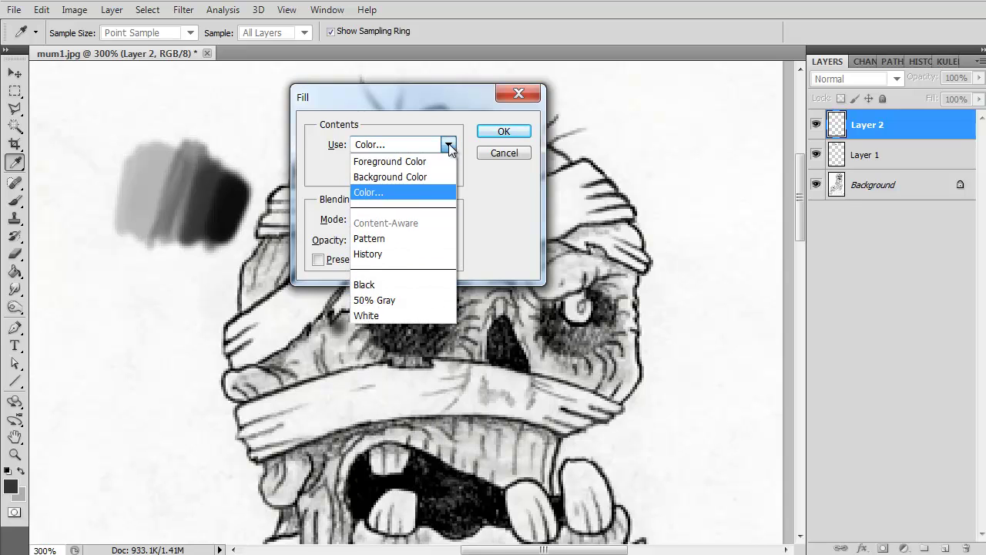
pyautogui.click(418, 192)
pyautogui.click(416, 139)
pyautogui.click(572, 95)
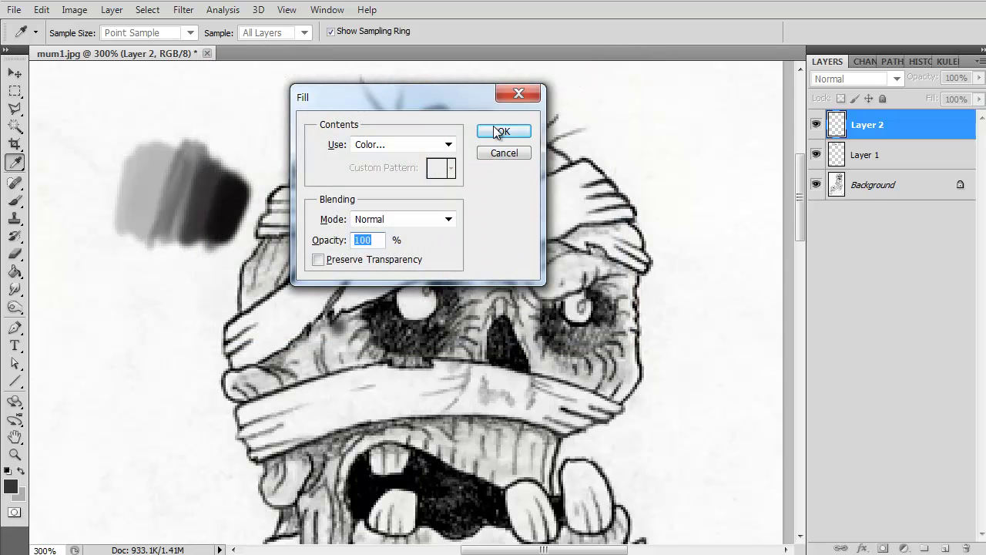
pyautogui.click(433, 219)
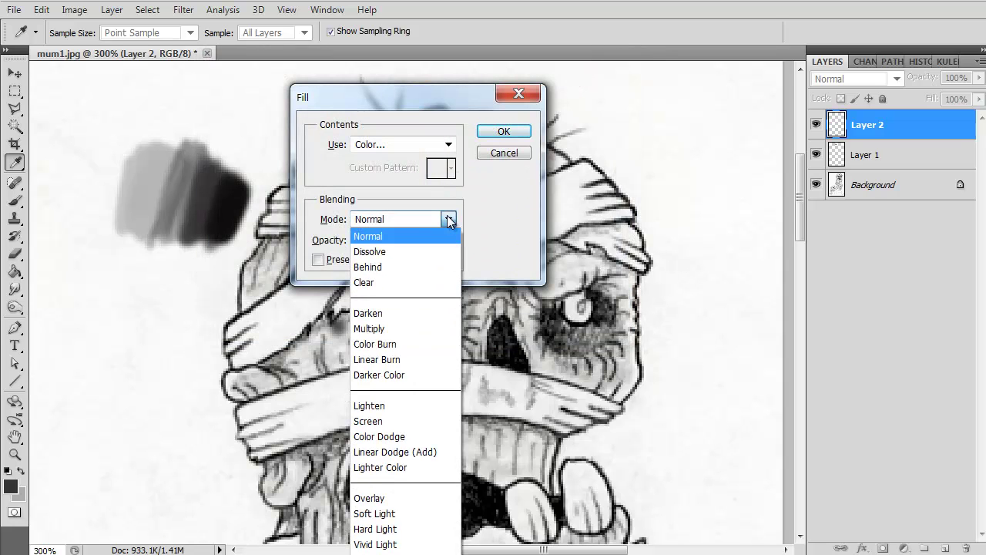
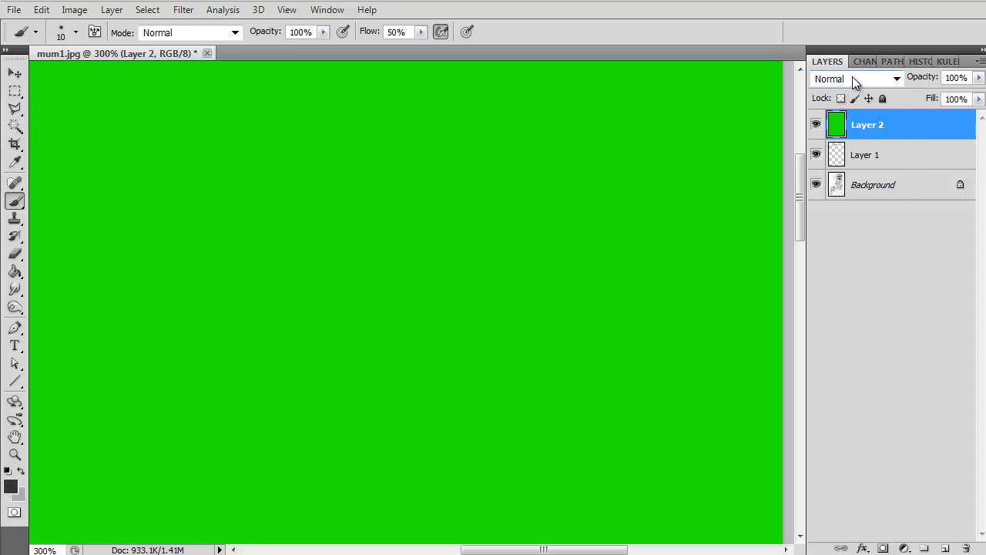
# Try the Dissolve, Darken, Multiply, Color Burn and Darker Color blend modes on the green Layer 2
pyautogui.click(852, 76)
pyautogui.click(852, 76)
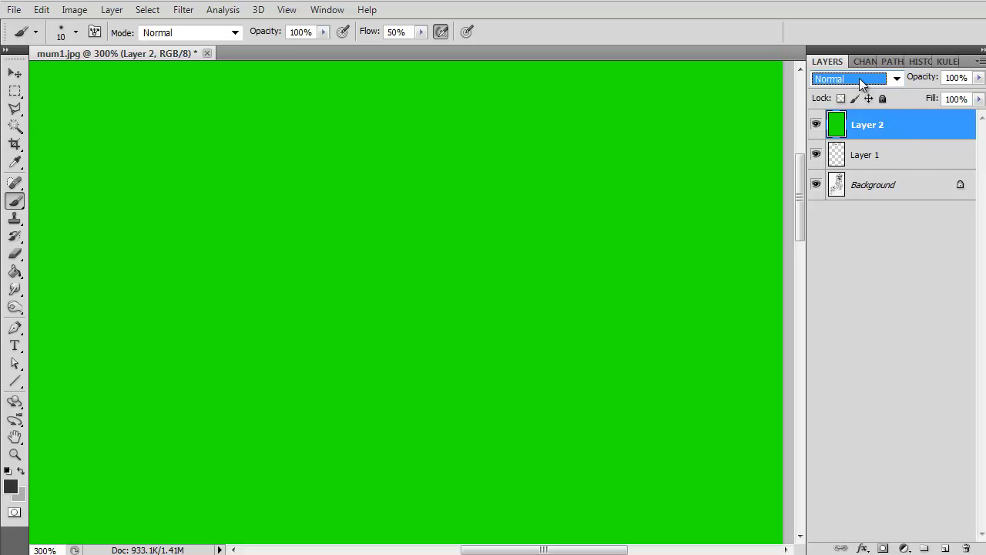
pyautogui.click(859, 78)
pyautogui.click(859, 78)
pyautogui.press('Down')
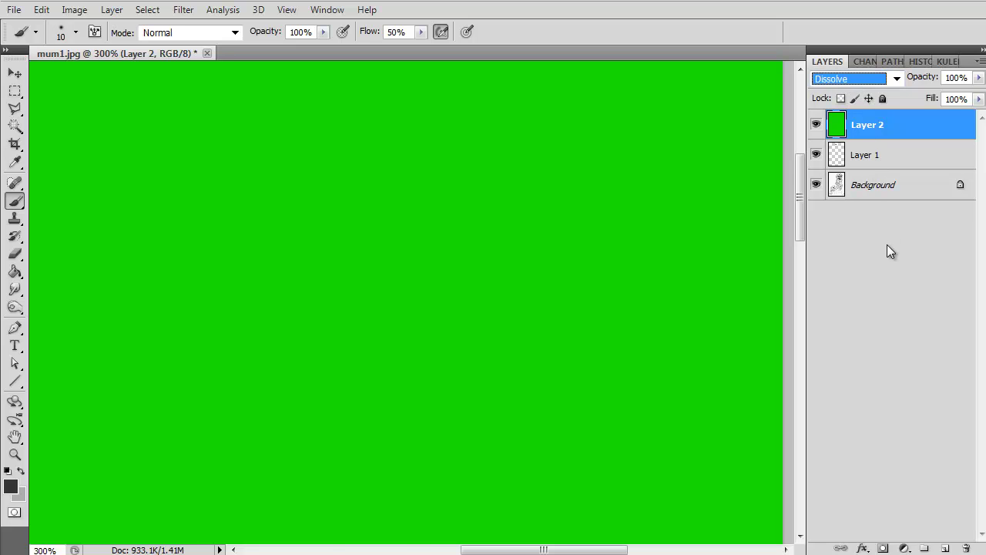
pyautogui.press('Down')
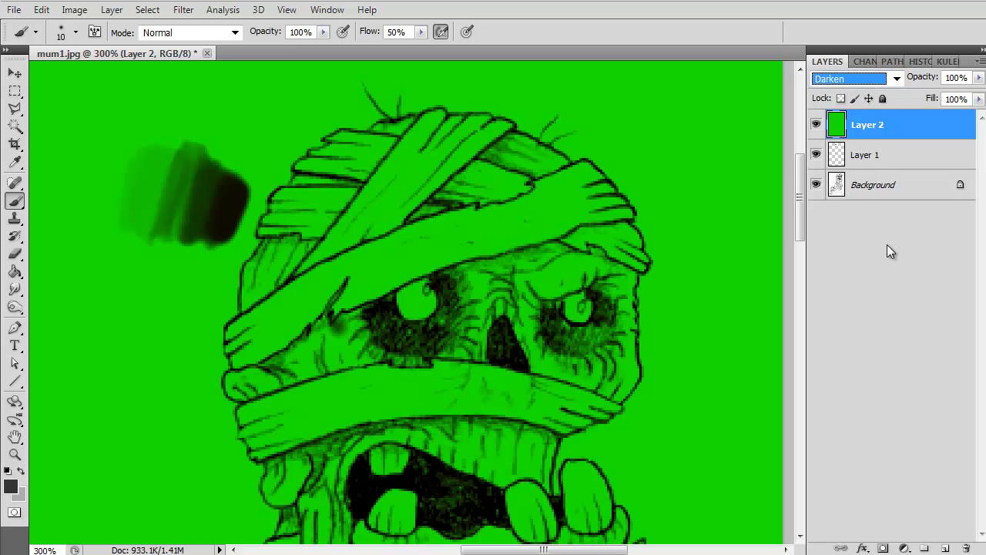
pyautogui.press('Down')
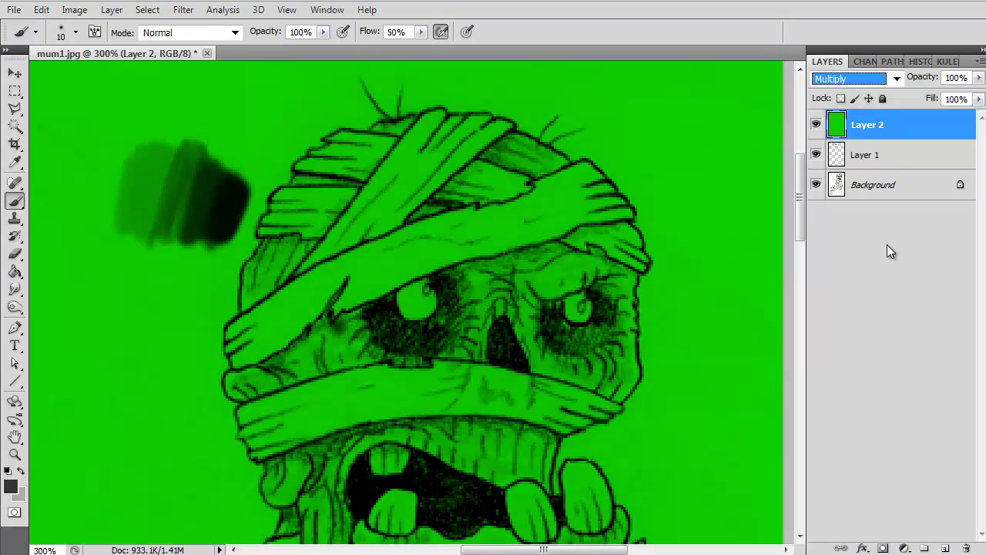
pyautogui.press('Down')
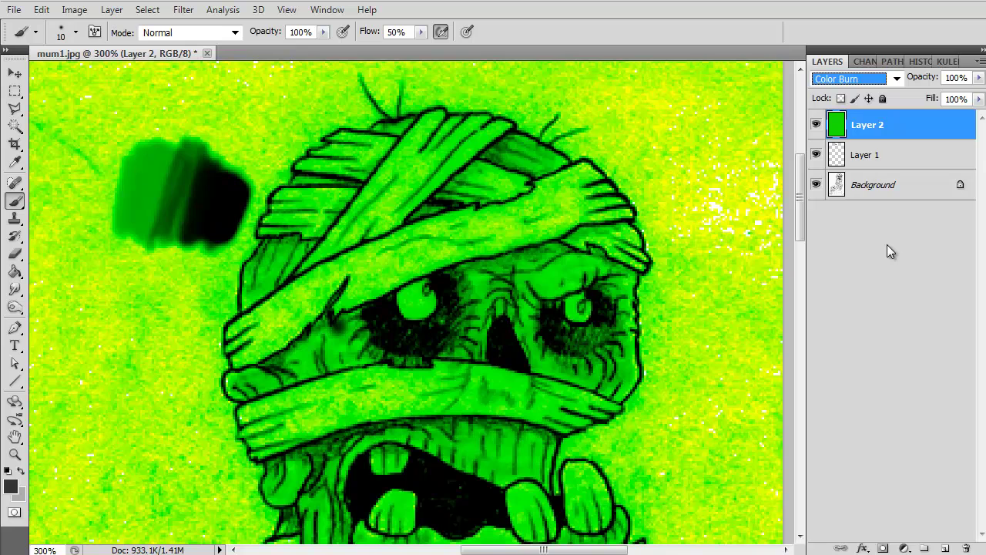
pyautogui.press('Down')
pyautogui.press('Down')
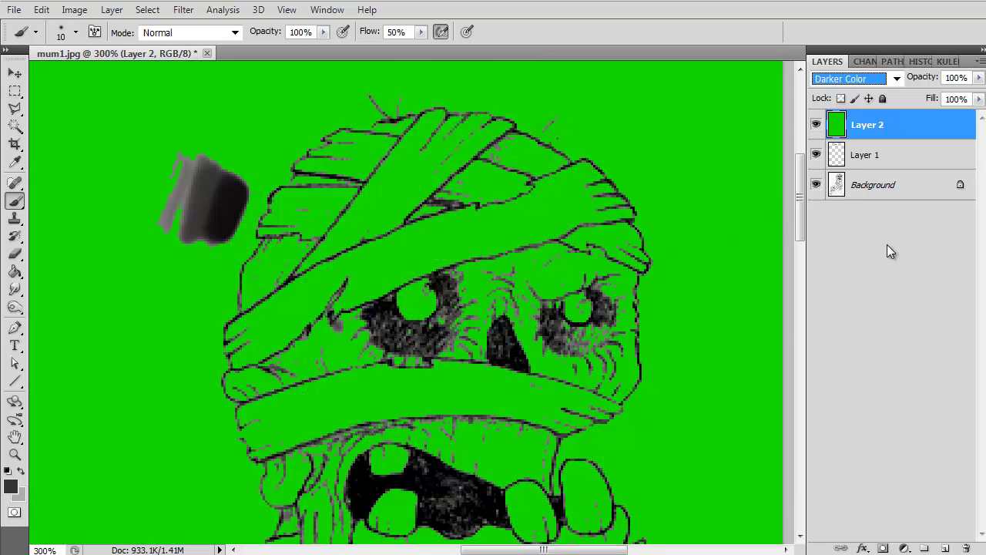
# Try the lightening blend modes on Layer 2: Lighten, Screen, Color Dodge, Linear Dodge and Lighter Color
pyautogui.press('Down')
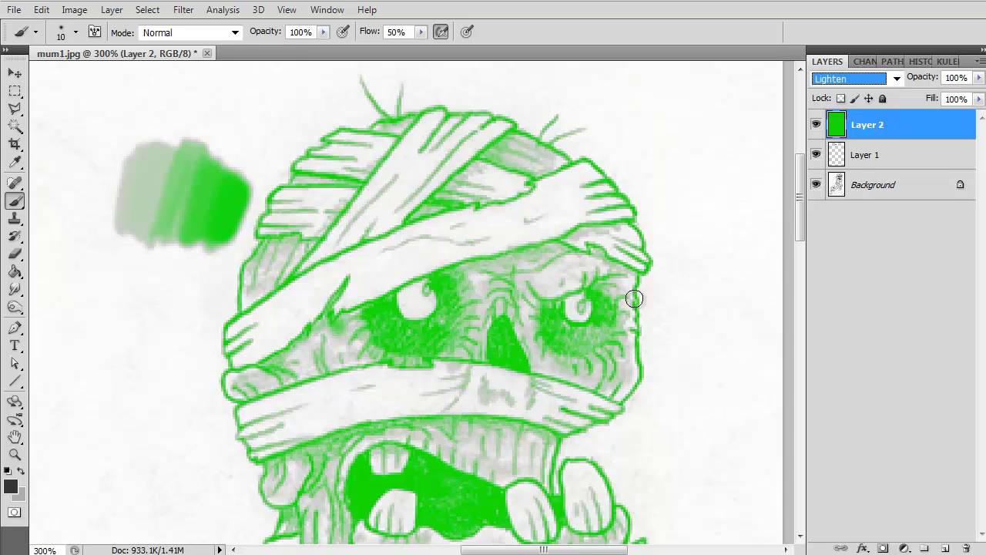
pyautogui.press('Down')
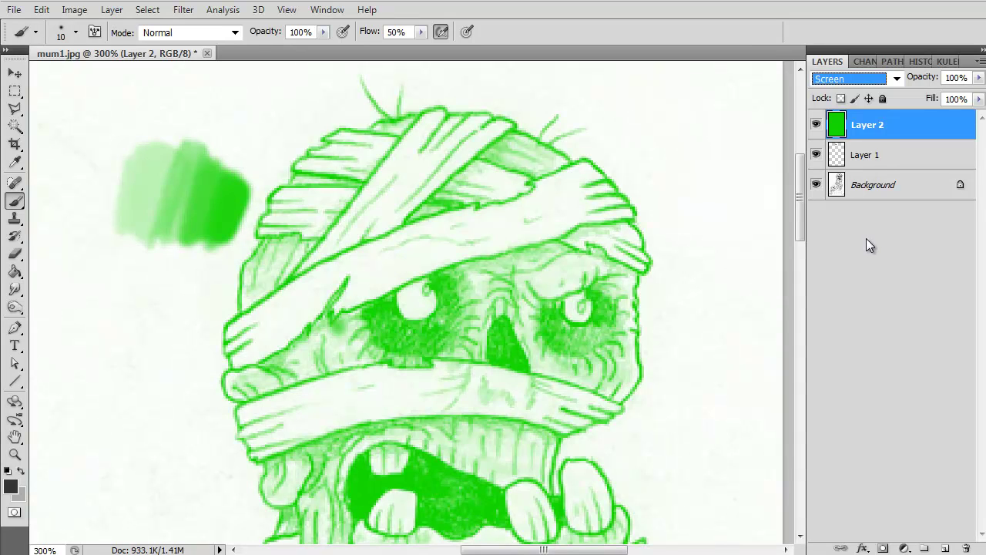
pyautogui.press('Down')
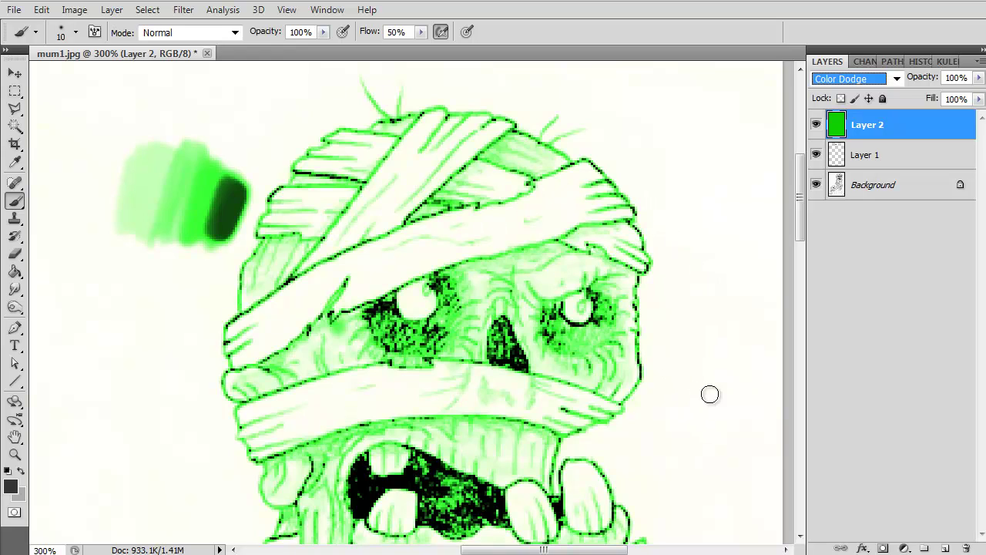
pyautogui.press('Down')
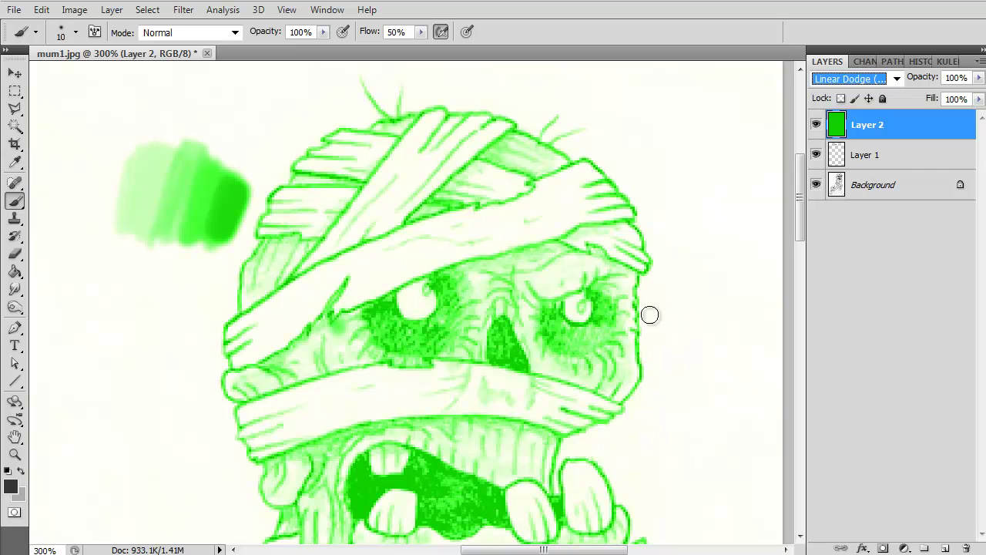
pyautogui.press('Down')
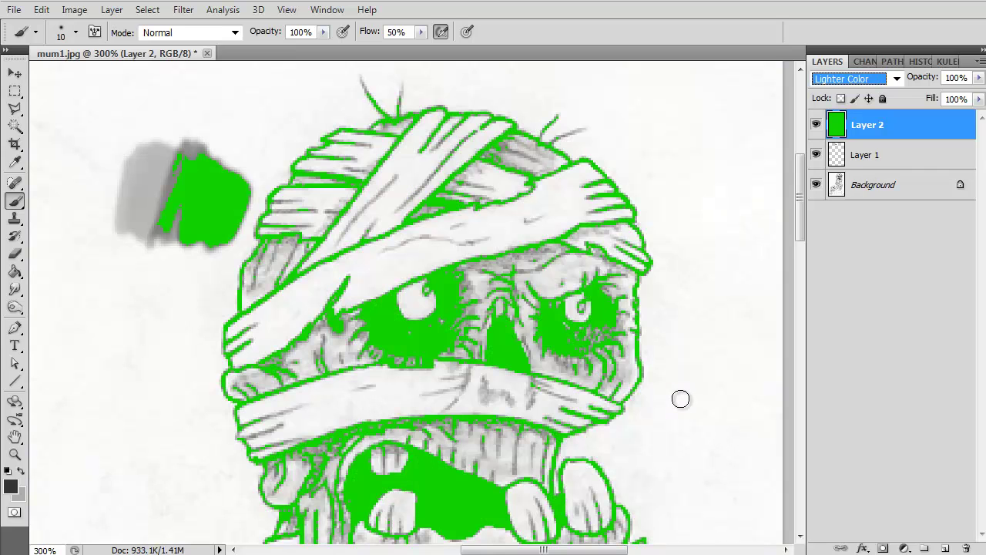
# Try the contrast blend modes on Layer 2, from Overlay, Soft Light and Hard Light through Linear Light and Pin Light to Hard Mix
pyautogui.press('Down')
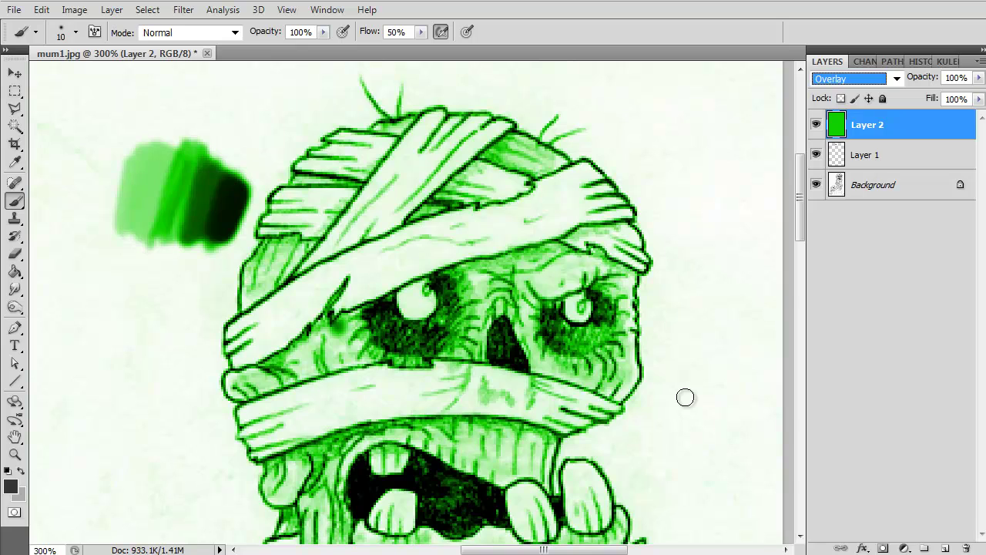
pyautogui.press('Down')
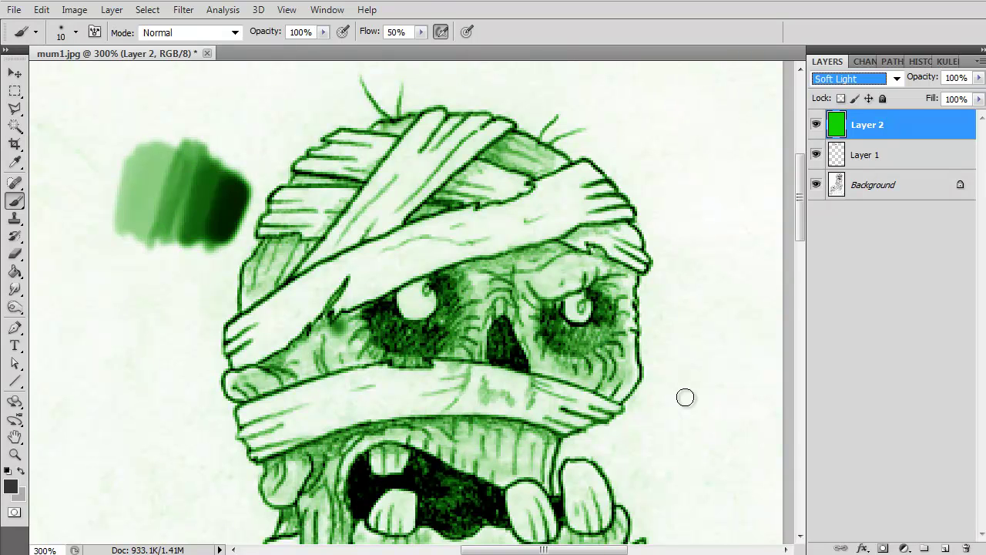
pyautogui.press('Down')
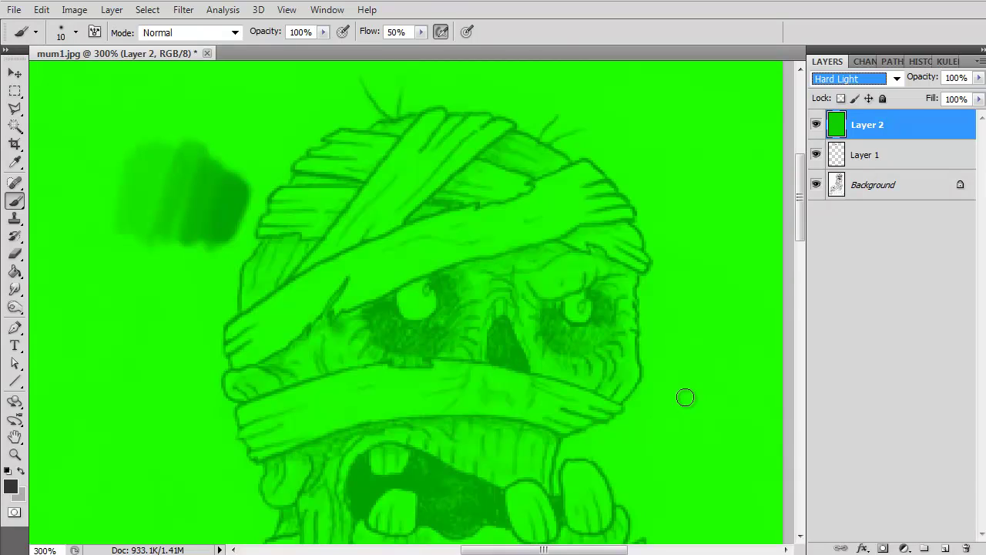
pyautogui.press('Down')
pyautogui.press('Down')
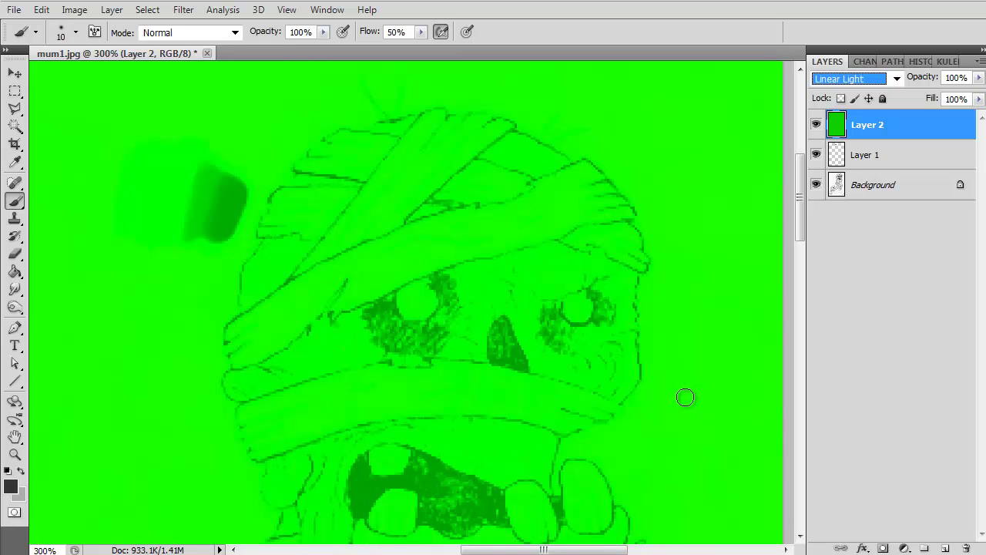
pyautogui.press('Down')
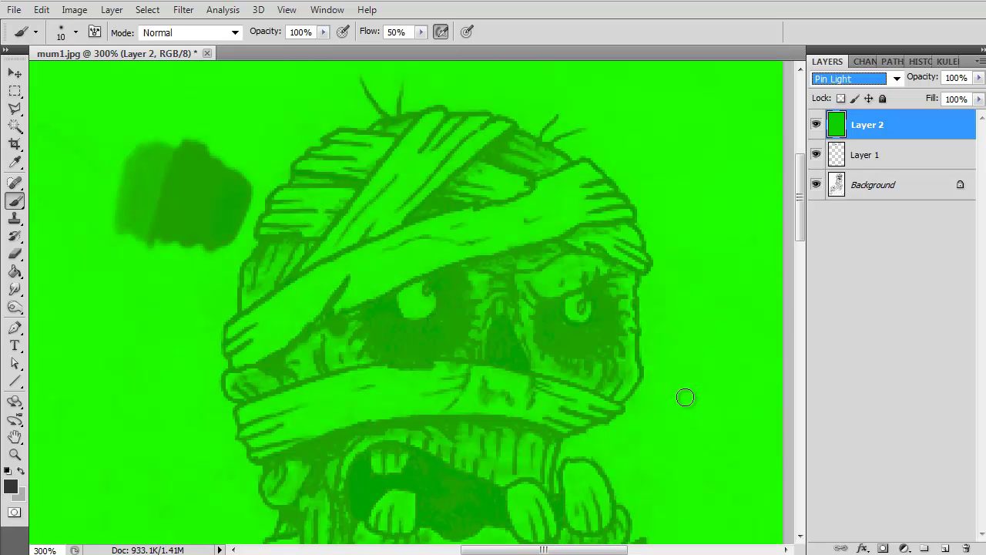
pyautogui.press('Down')
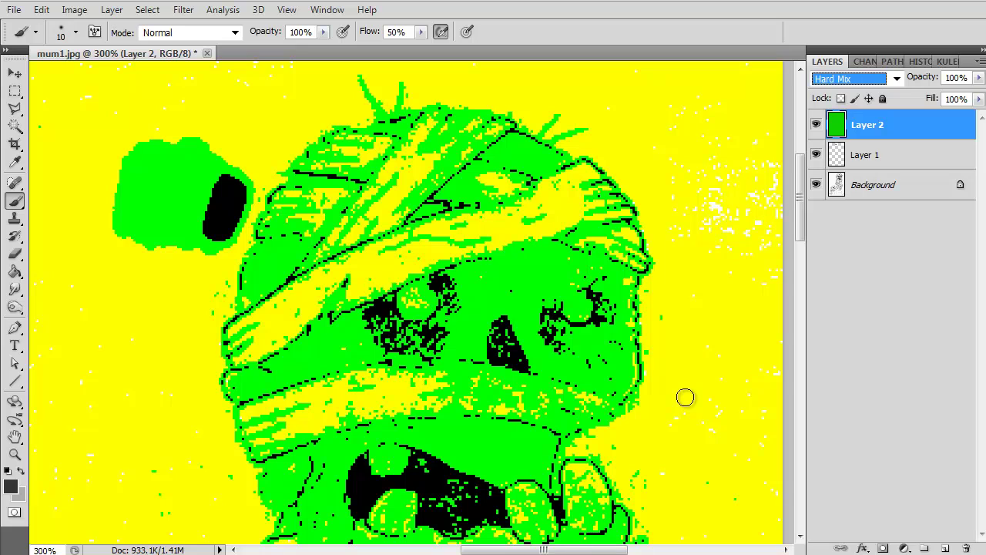
# Try the Difference, Exclusion, Subtract and Divide blend modes on Layer 2
pyautogui.press('Down')
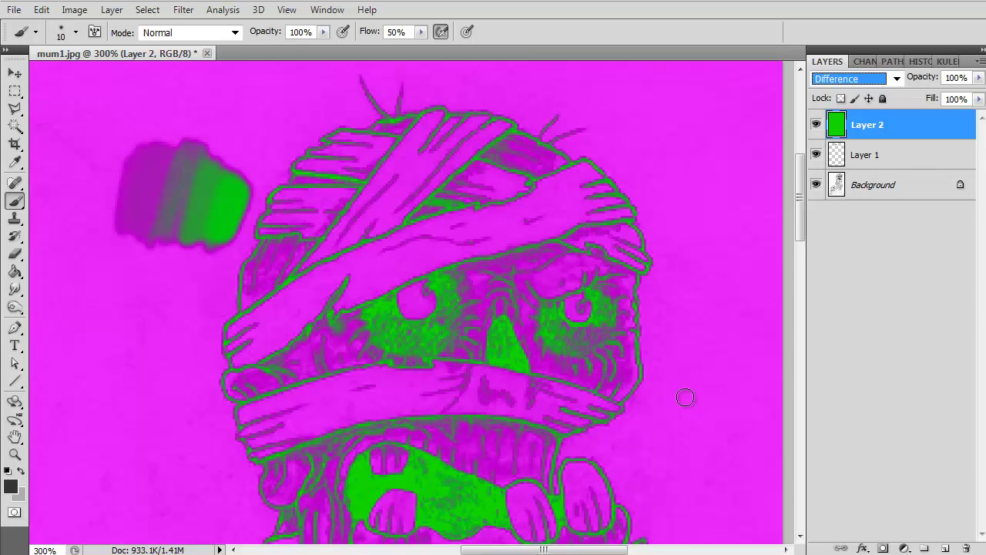
pyautogui.press('Down')
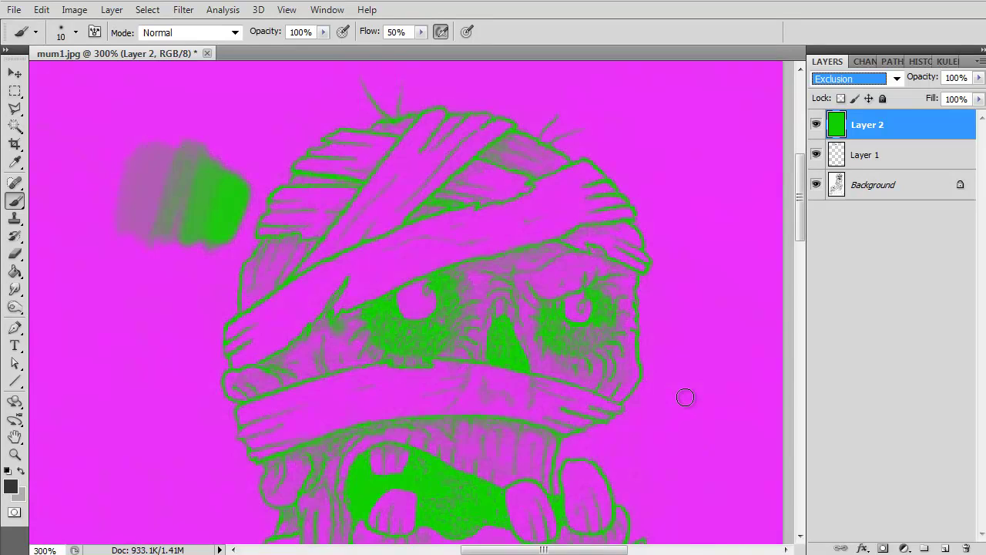
pyautogui.press('Down')
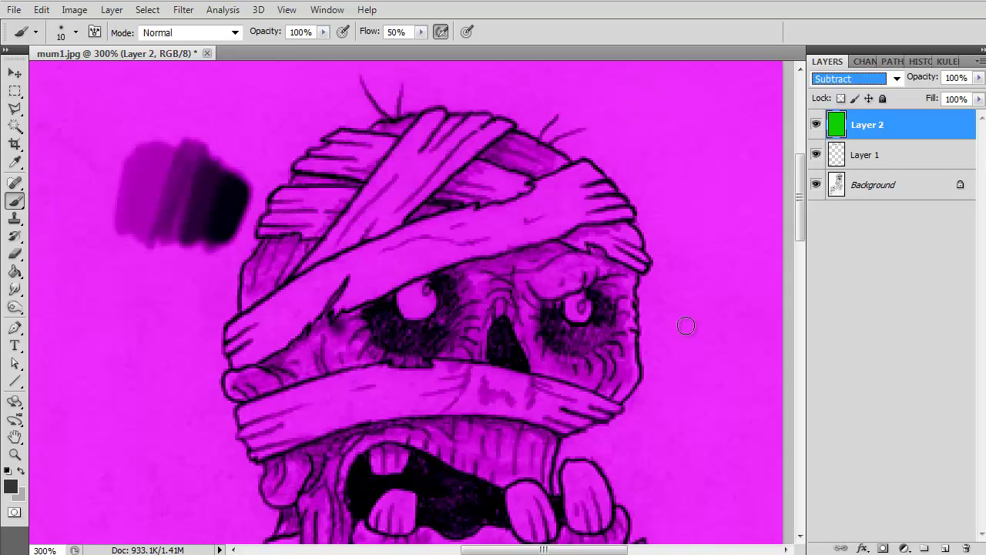
pyautogui.press('Down')
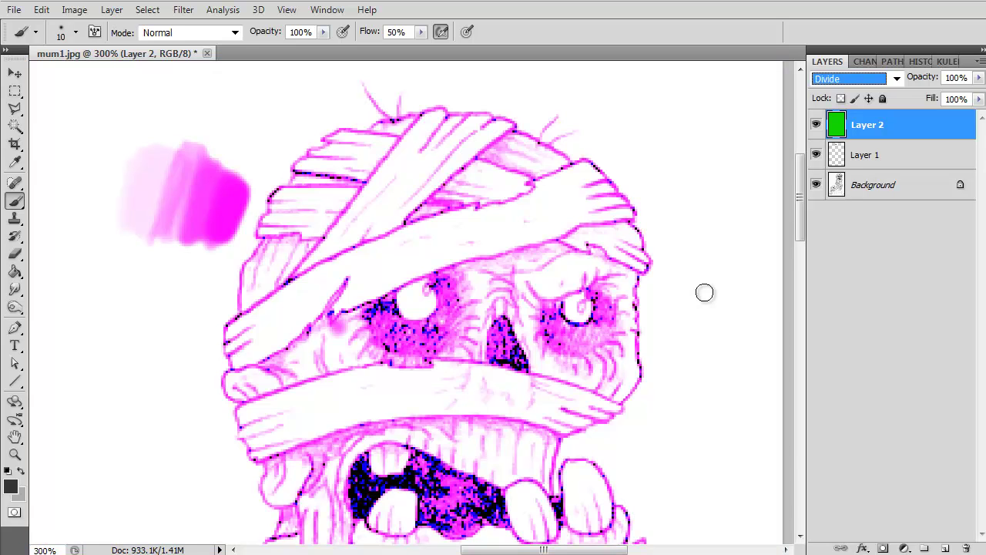
# Try the Hue, Saturation and Color blend modes on Layer 2, and return it to Normal
pyautogui.press('Down')
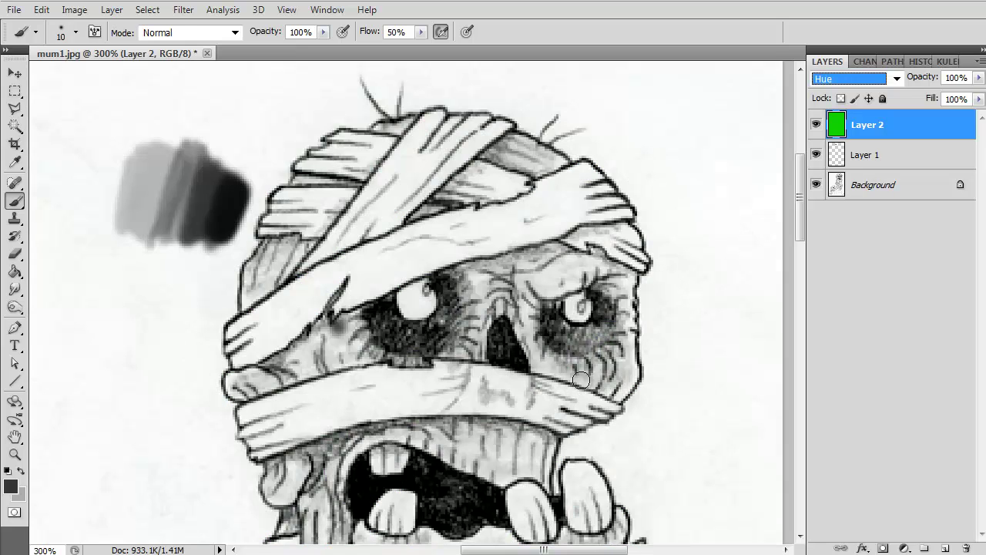
pyautogui.press('Down')
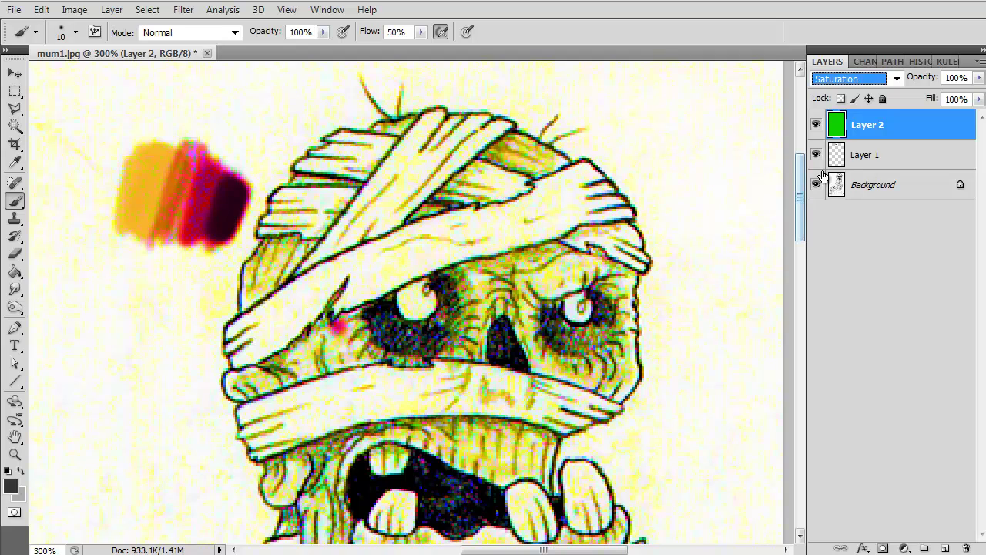
pyautogui.press('Down')
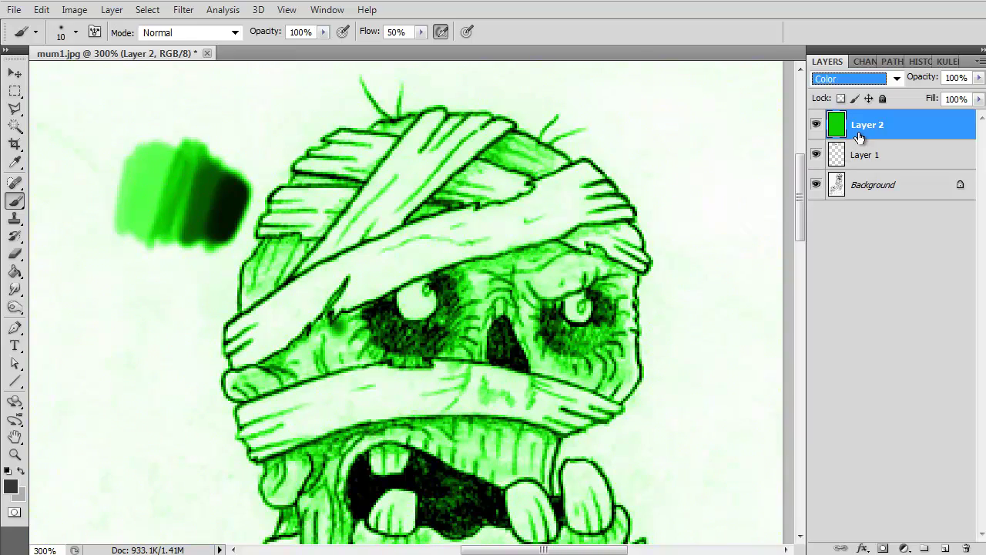
pyautogui.press('Down')
pyautogui.press('Up')
pyautogui.press('Up')
pyautogui.press('Up')
pyautogui.press('Up')
pyautogui.press('Up')
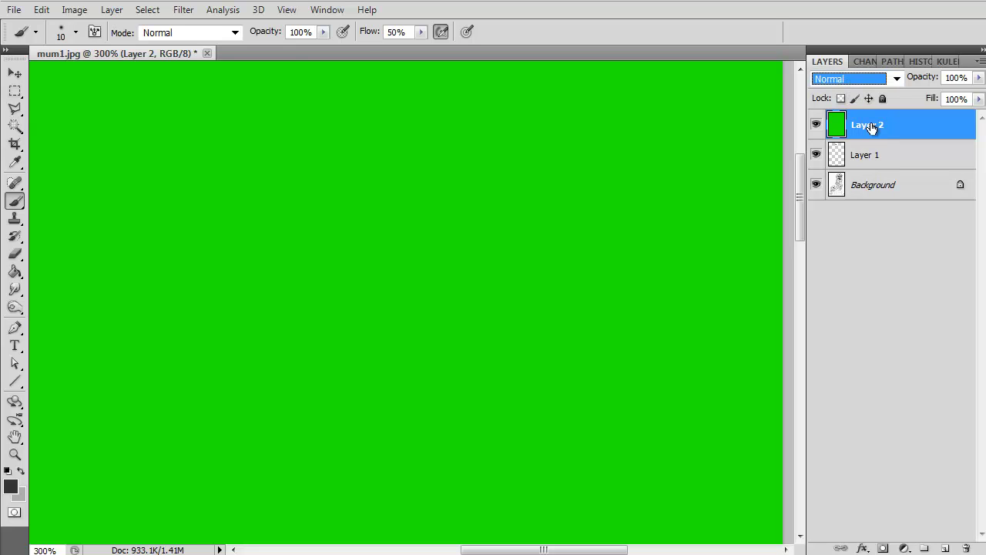
# Delete the green-filled Layer 2, keeping Layer 1 and the Background
pyautogui.click(867, 153)
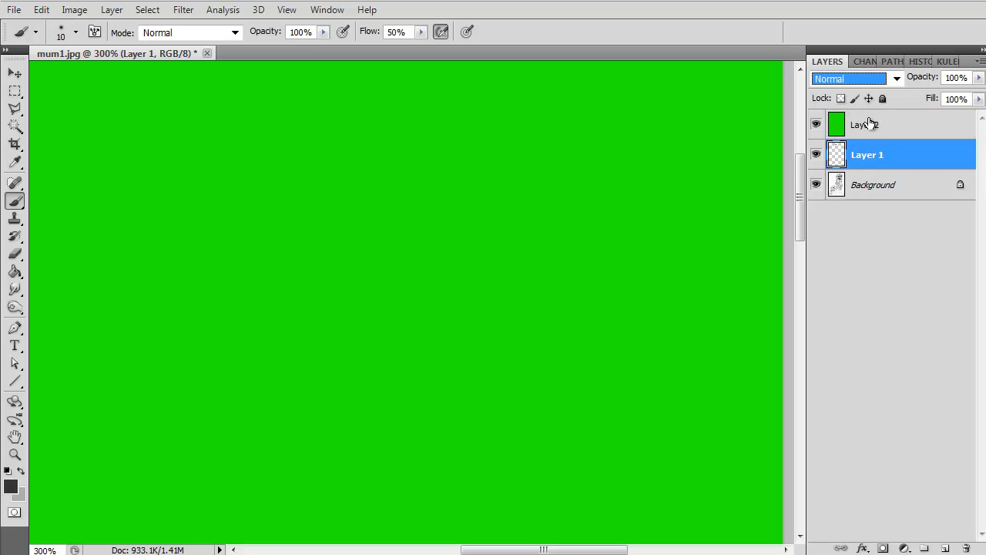
pyautogui.click(870, 125)
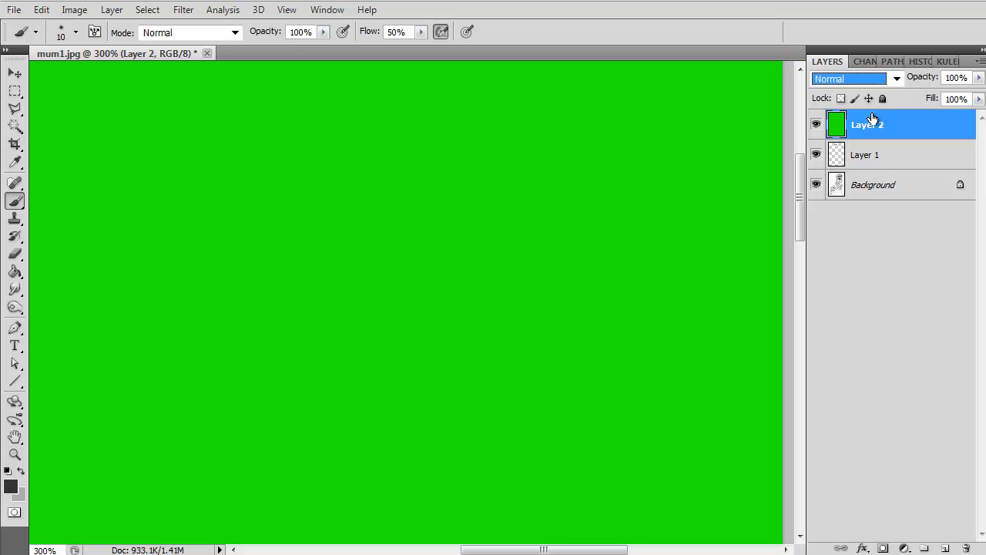
pyautogui.click(966, 548)
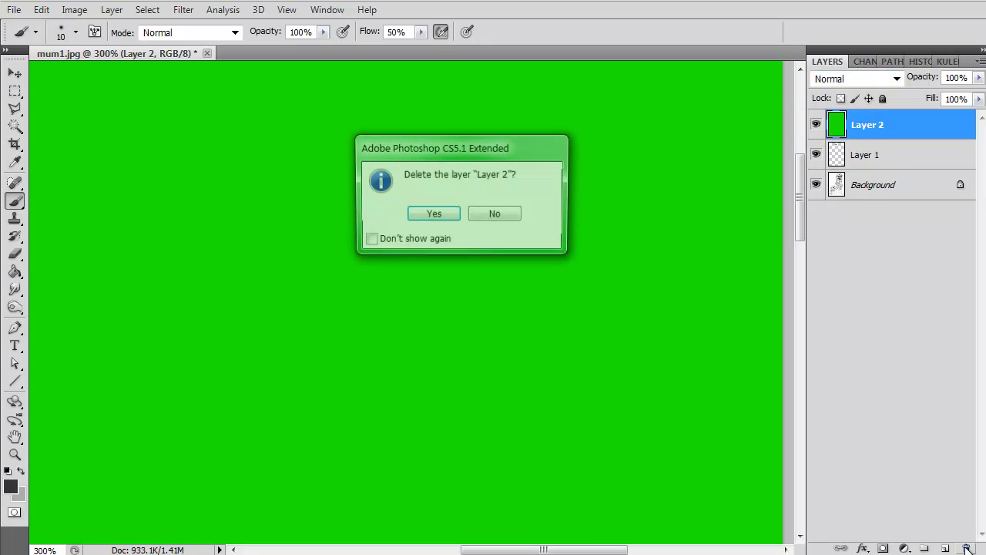
pyautogui.click(432, 215)
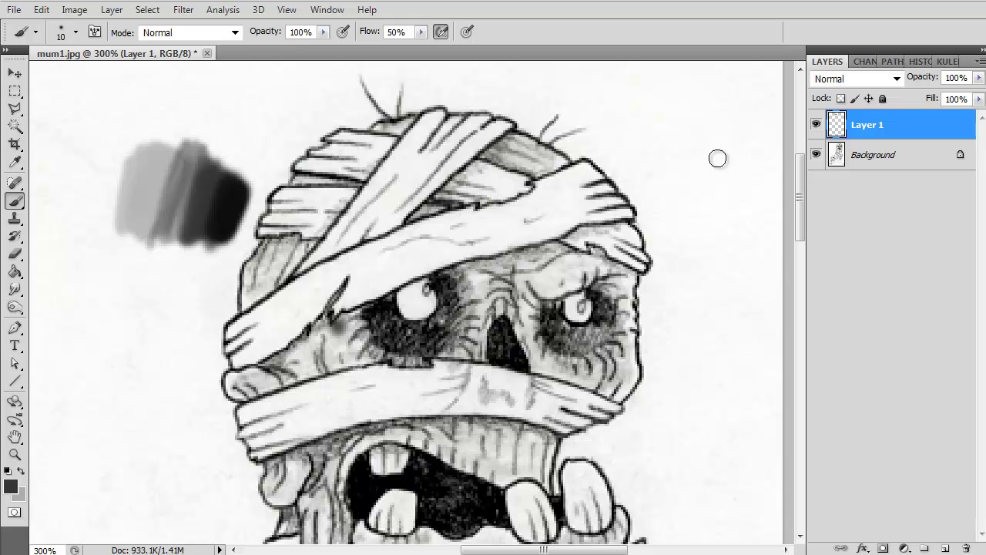
# Zoom in on the mummy's head to 400%, and zoom back out to view the whole drawing at 66.67%
pyautogui.press('capslock')
pyautogui.scroll(1, 371, 318)
pyautogui.scroll(-3, 372, 322)
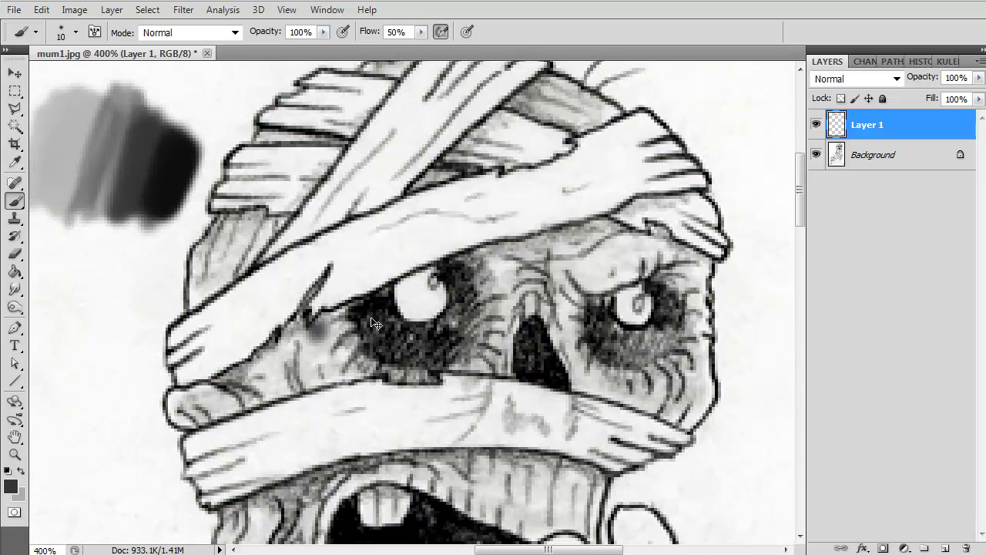
pyautogui.scroll(-1, 374, 323)
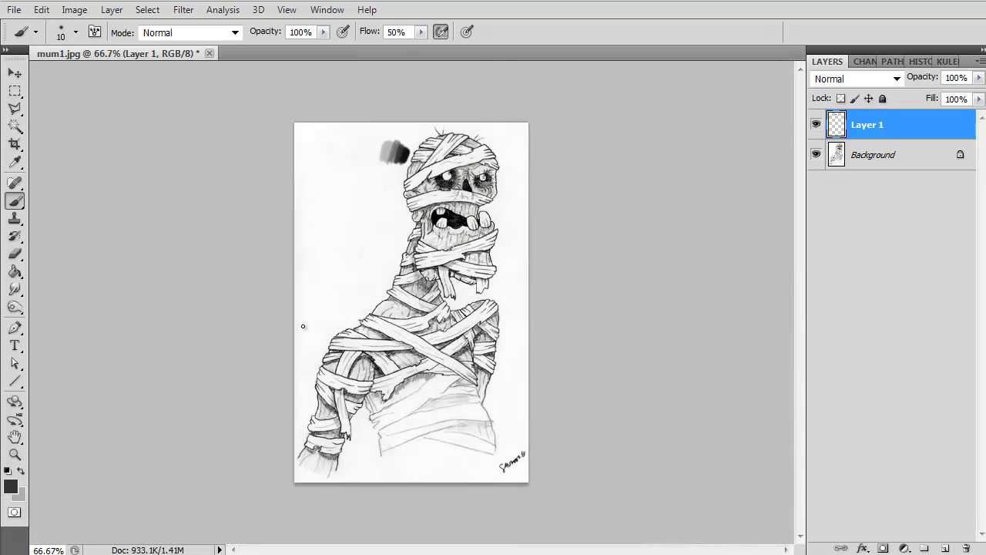